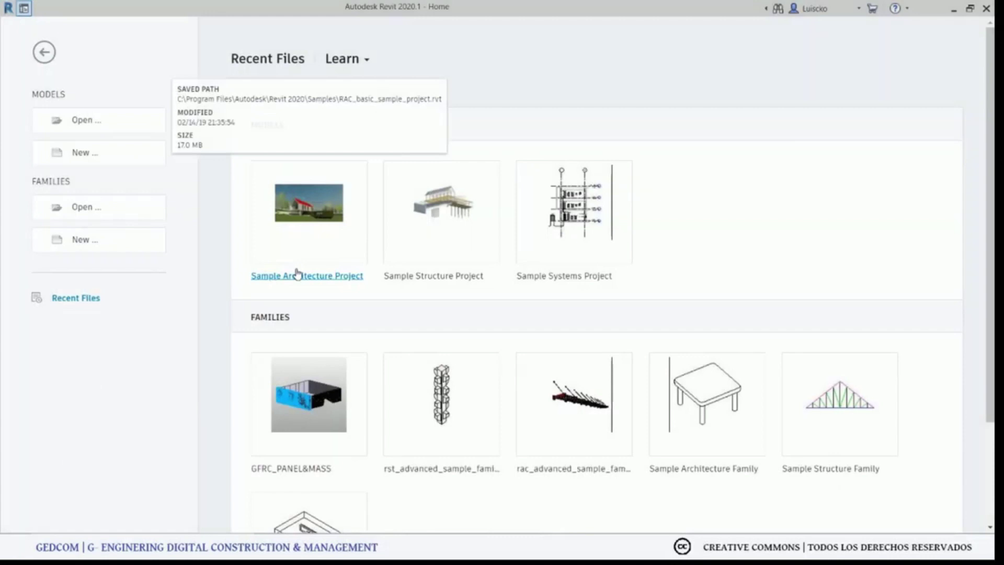
Open the Sample Architecture Project from the Revit Home screen's Models list.
left_click(297, 274)
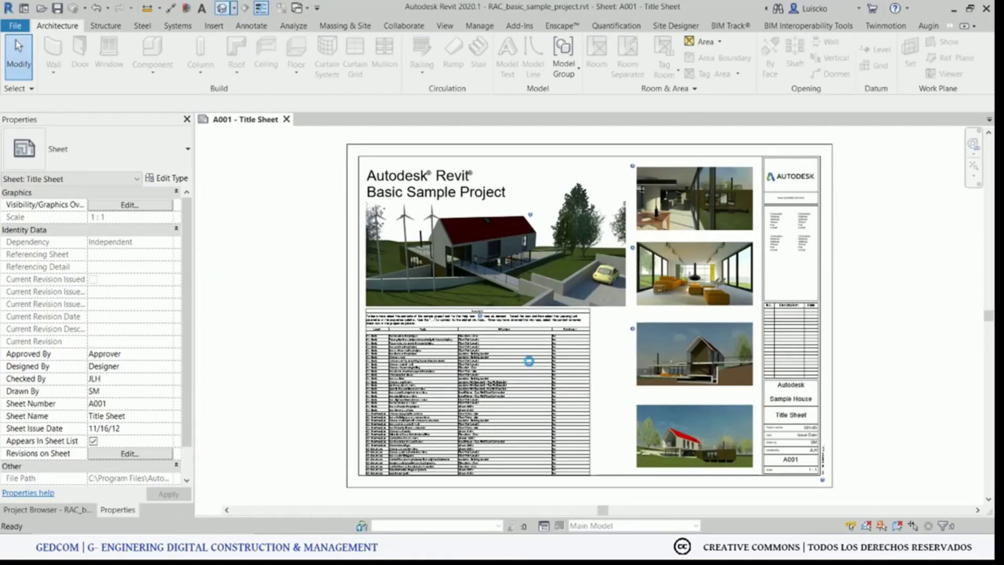
Zoom into the 3D house and open the upper window's Single Window family for editing.
scroll(529, 362, "up", 2)
scroll(502, 329, "up", 3)
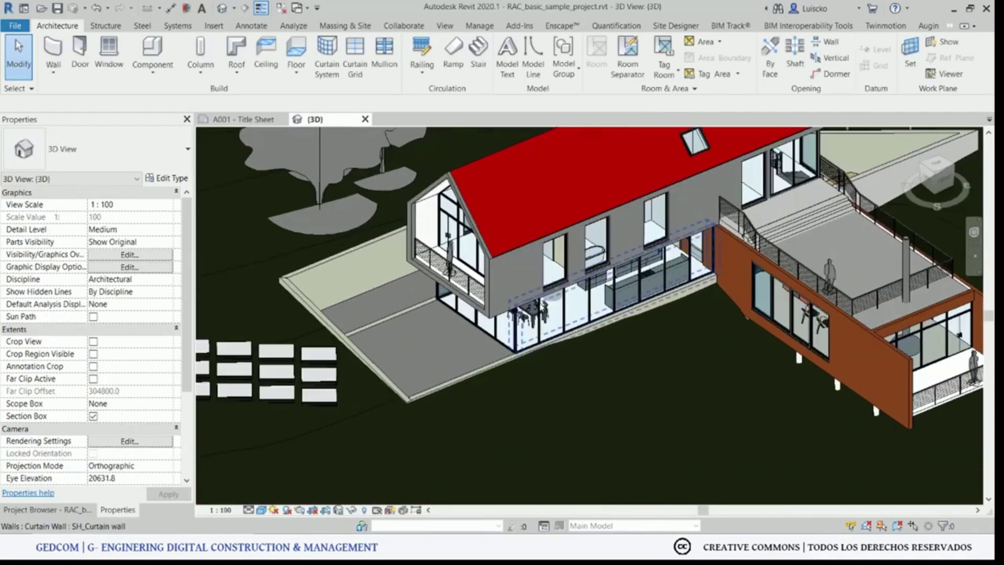
scroll(472, 299, "up", 3)
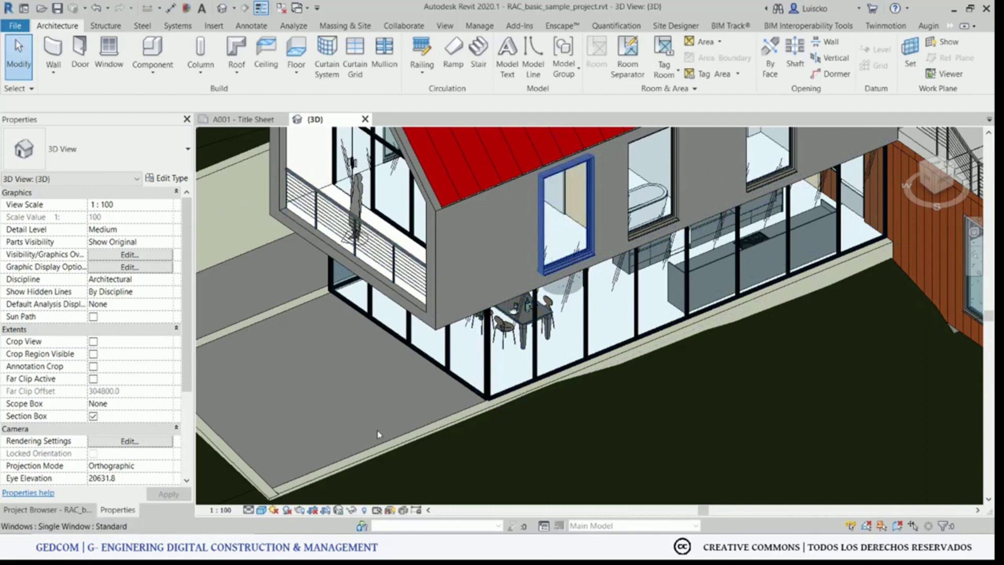
left_click(557, 249)
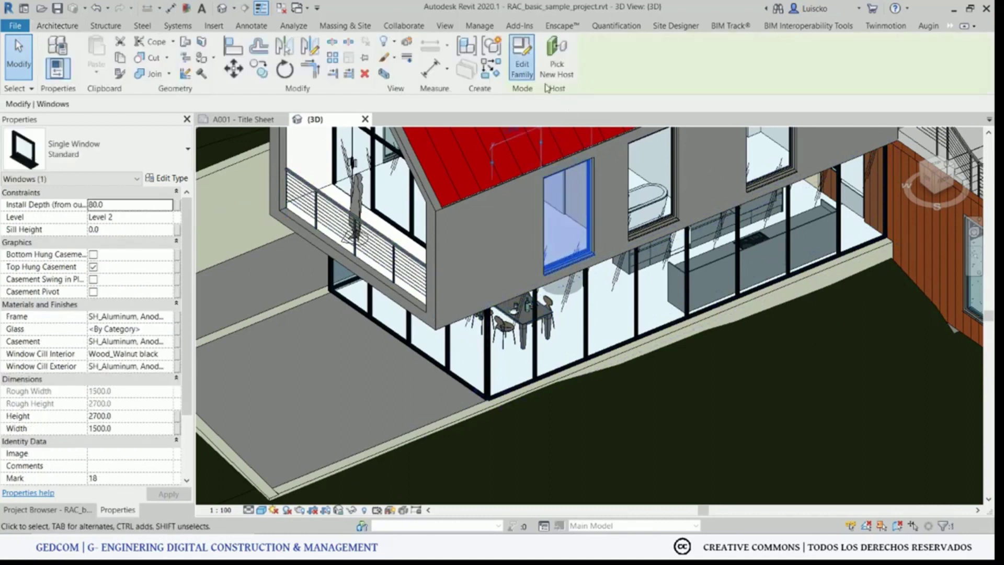
left_click(522, 60)
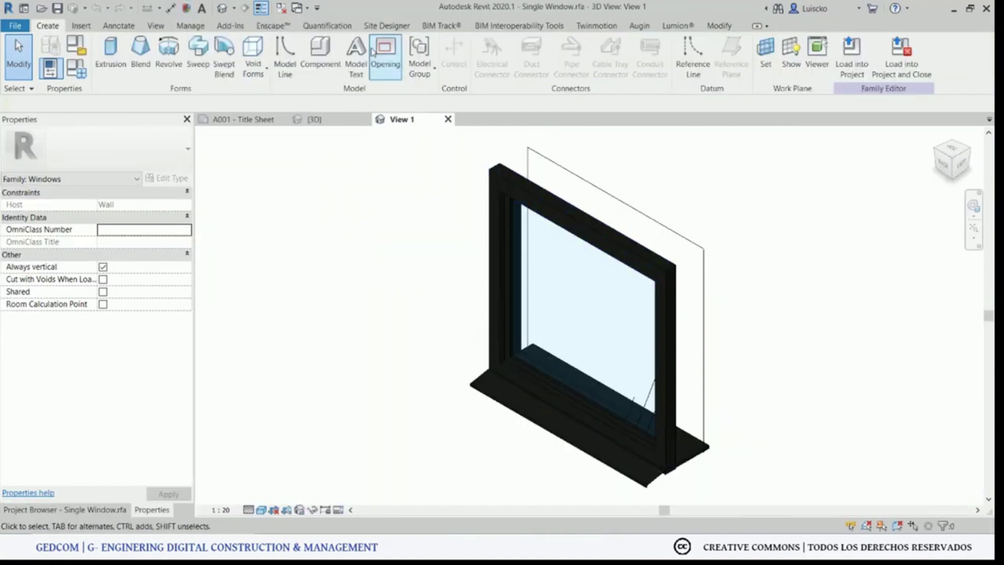
left_click(190, 25)
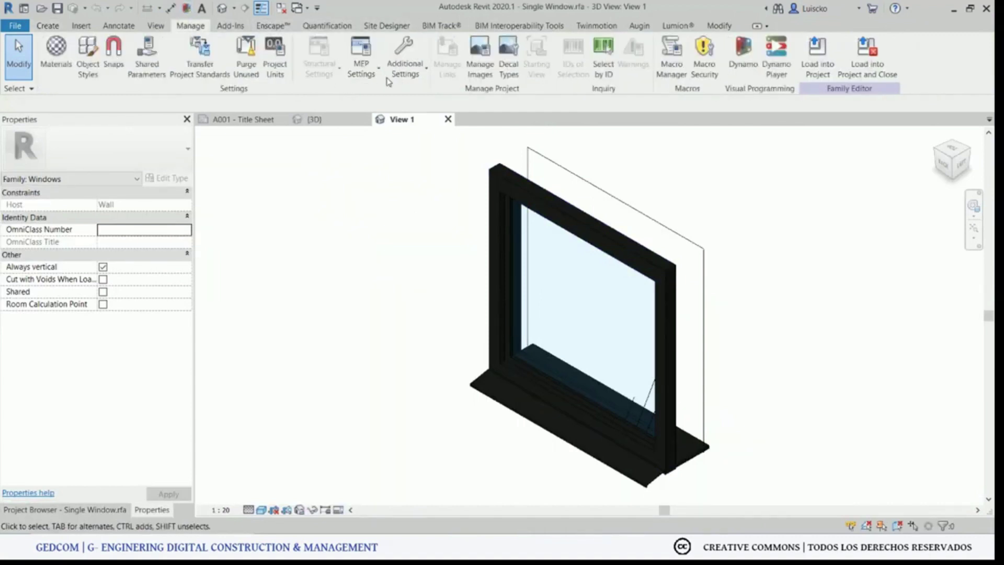
Launch Dynamo from Revit's Visual Programming panel and start a new blank workspace.
left_click(738, 47)
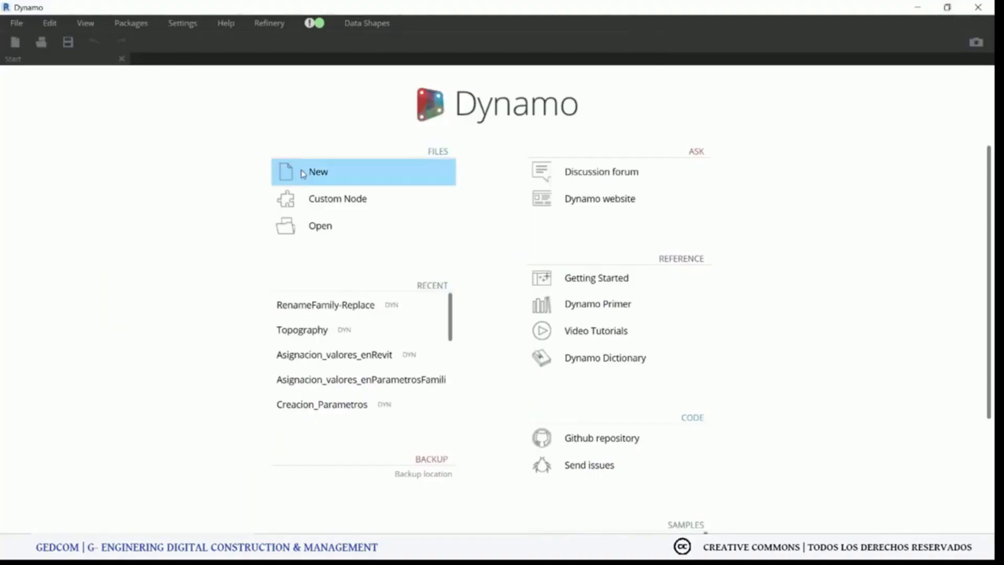
left_click(301, 171)
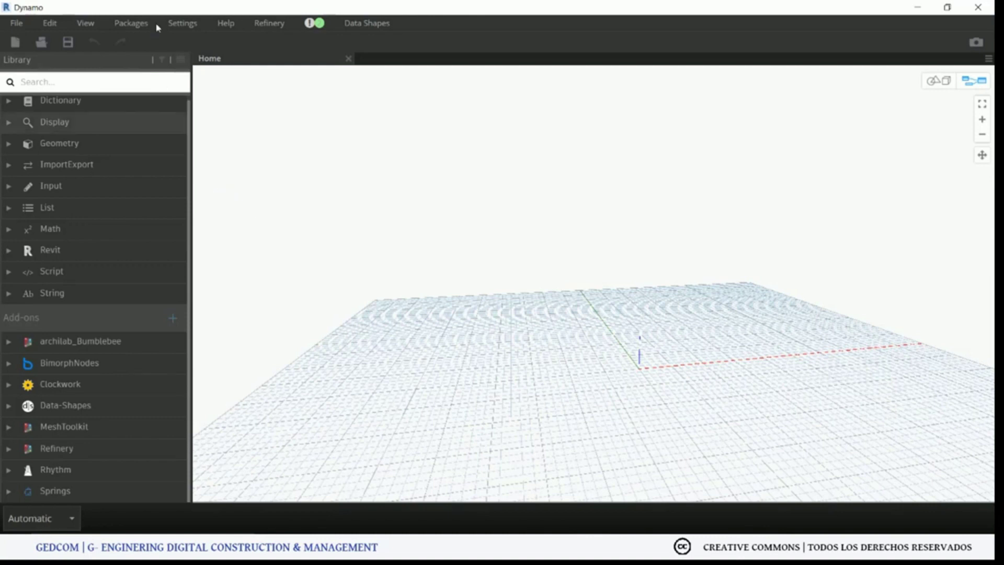
Search the online package library for 'orch' and install Orchid 0.0.2, accepting the Python scripts warning.
left_click(130, 23)
left_click(134, 41)
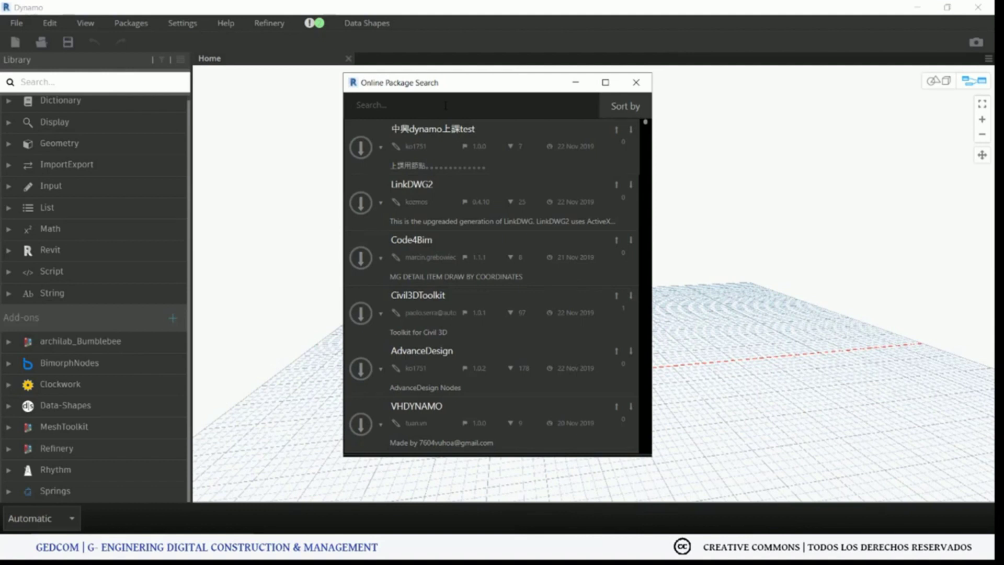
type("or")
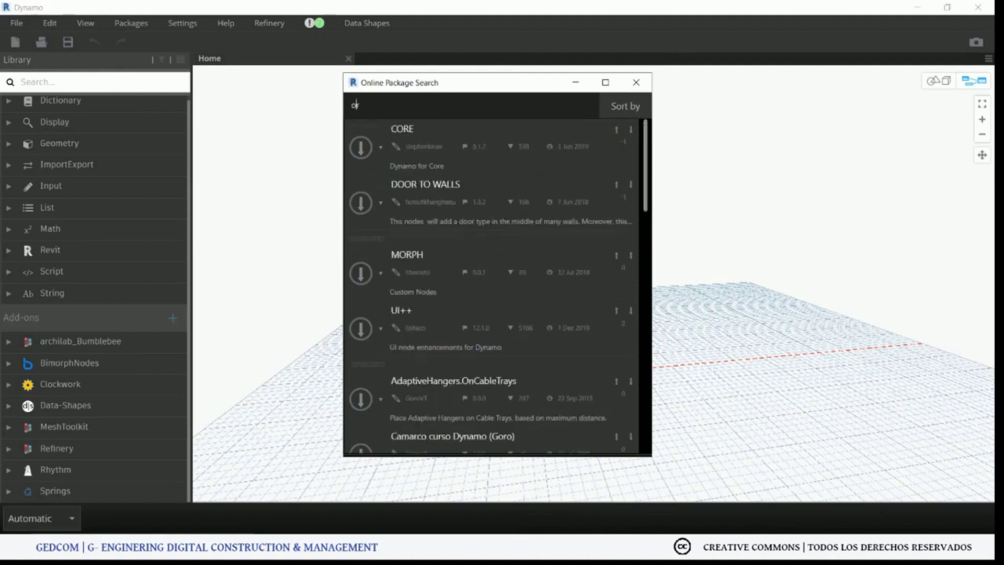
type("chid")
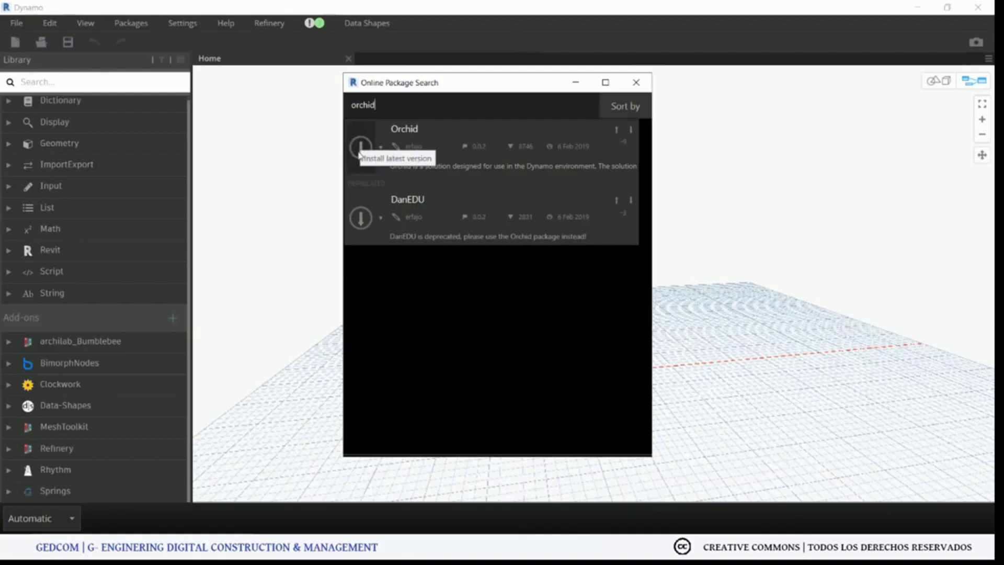
left_click(359, 152)
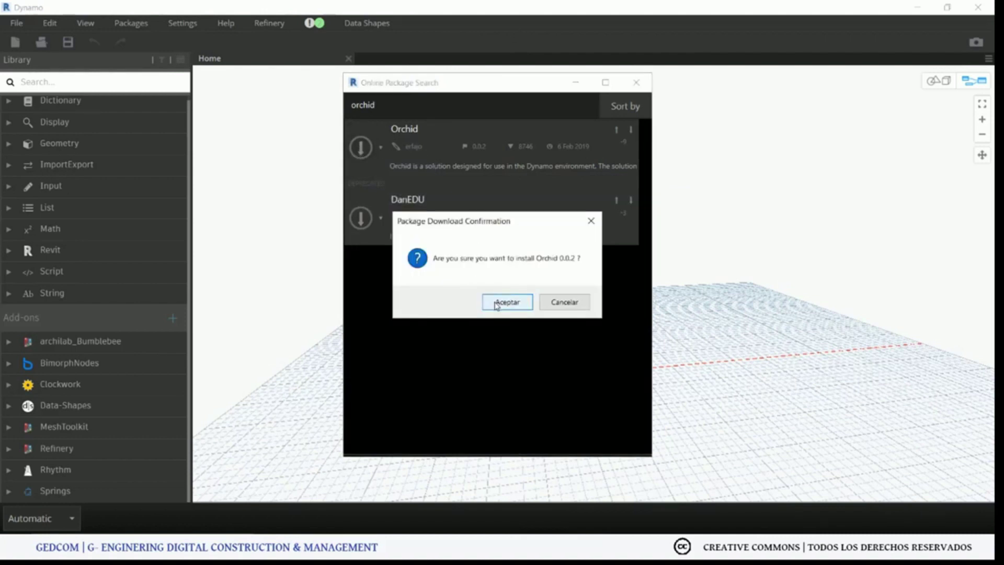
left_click(497, 304)
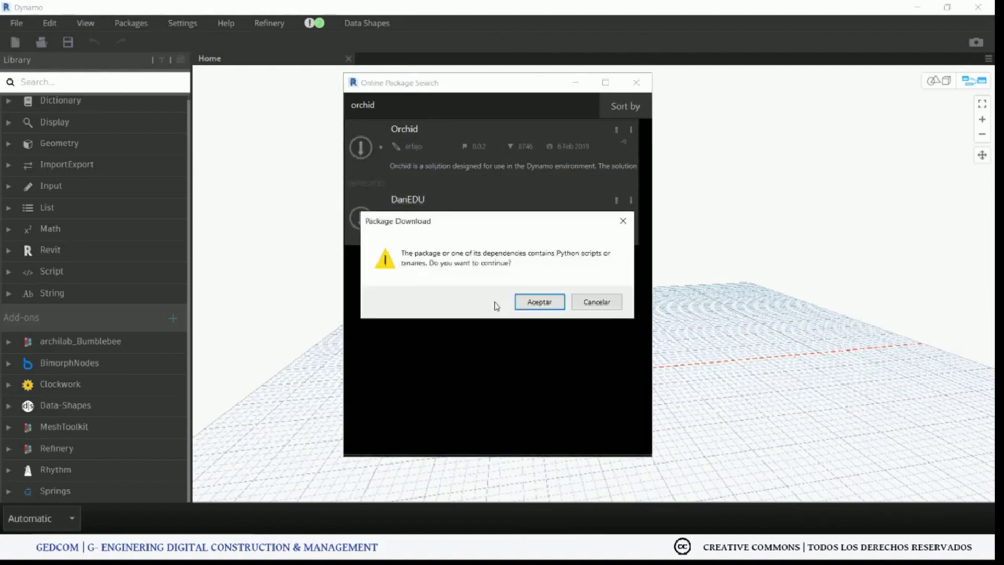
left_click(536, 309)
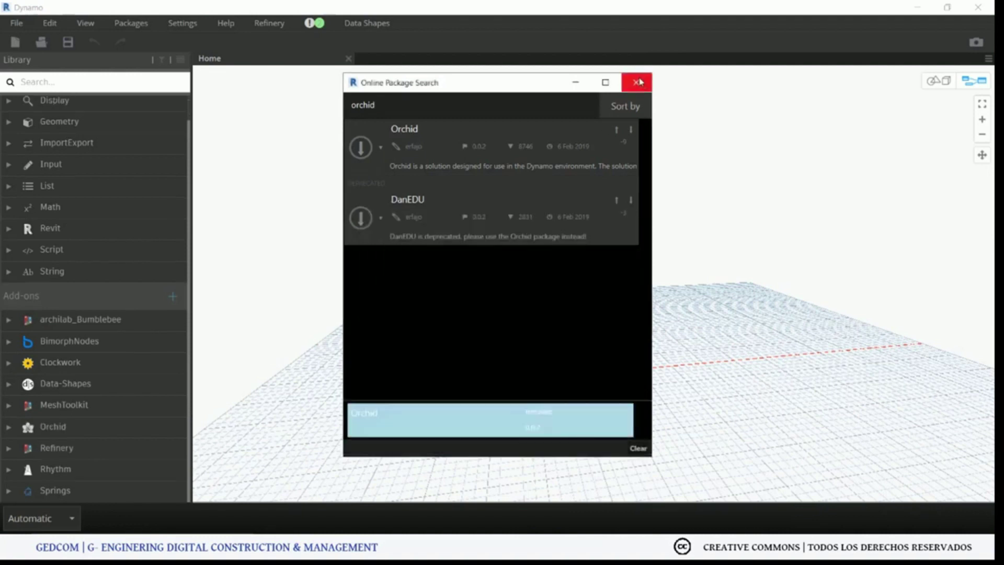
Close the package search and expand Orchid's About nodes under Add-ons.
left_click(636, 82)
left_click(78, 427)
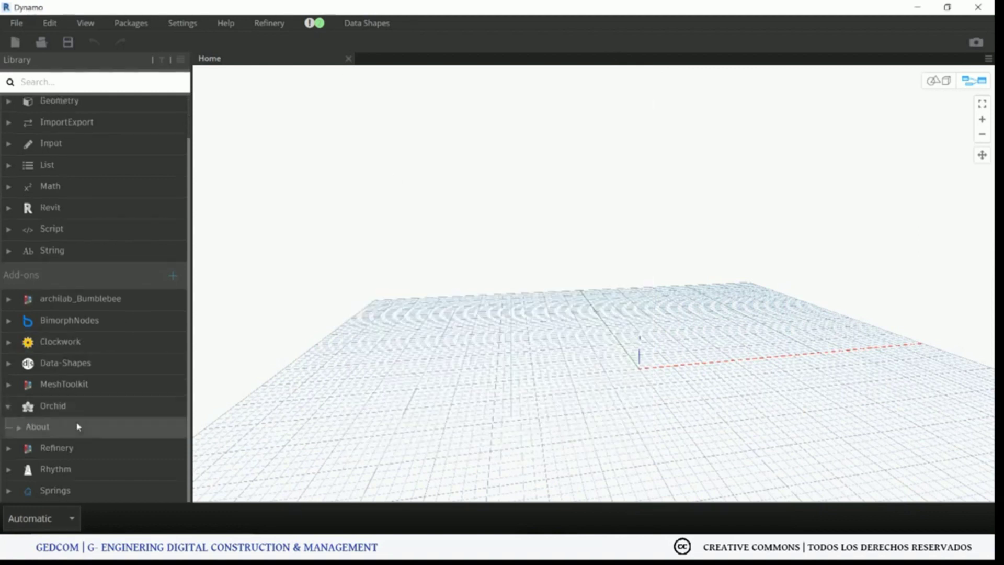
left_click(35, 428)
Place Orchid's About.ReadMe node, bringing up the OrchidForDynamo GitHub page, and scroll through it.
left_click(72, 449)
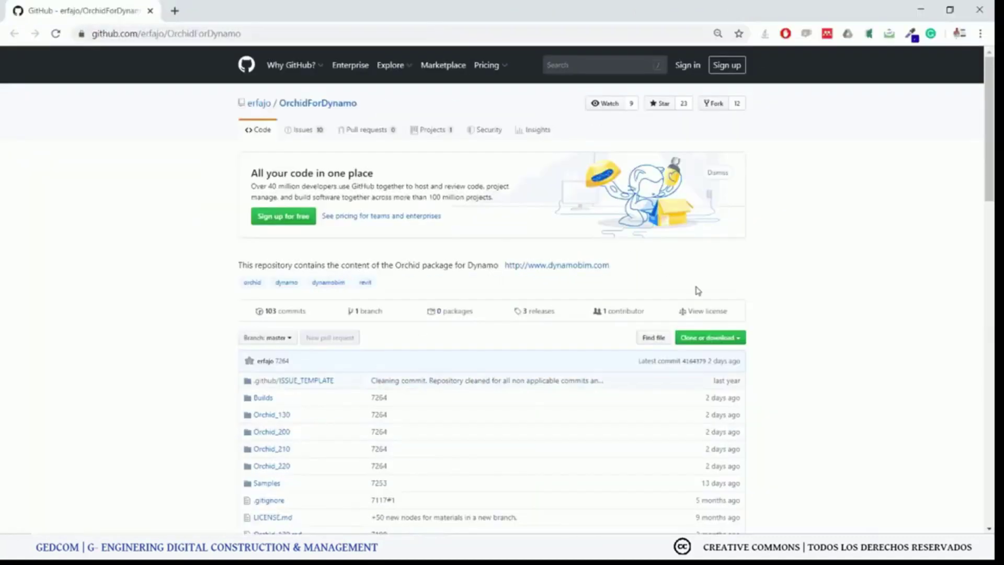
scroll(785, 317, "down", 4)
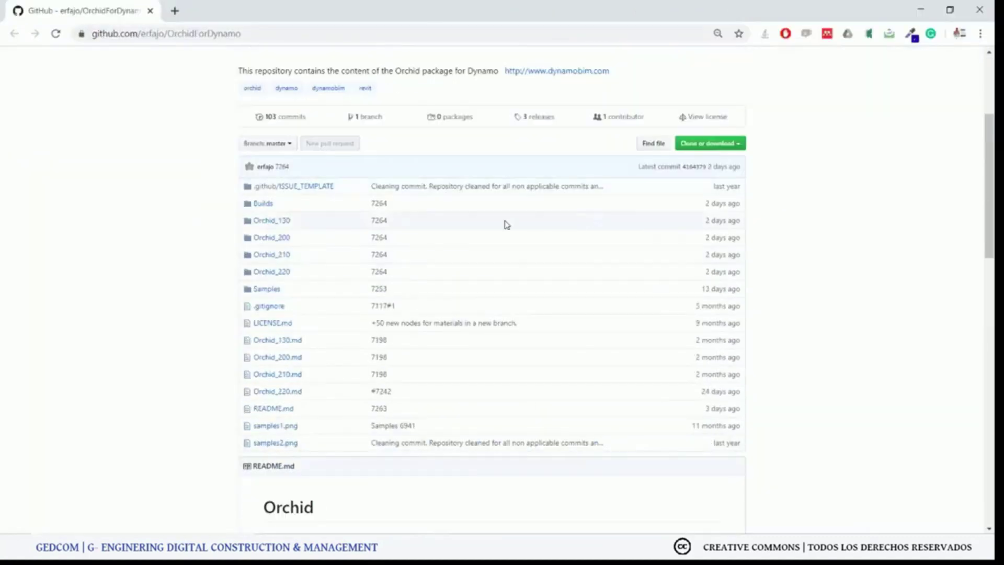
scroll(717, 288, "up", 4)
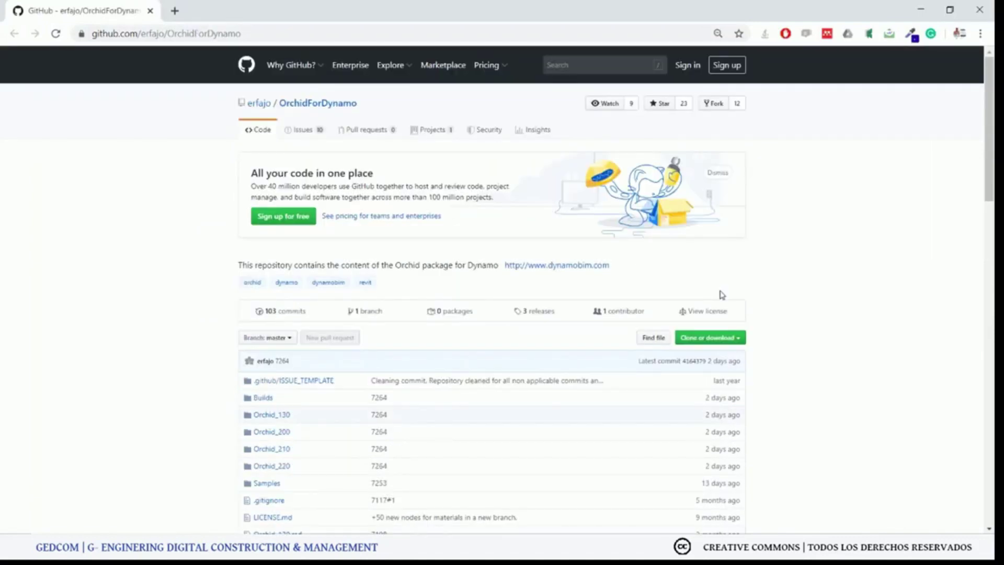
scroll(719, 285, "down", 1)
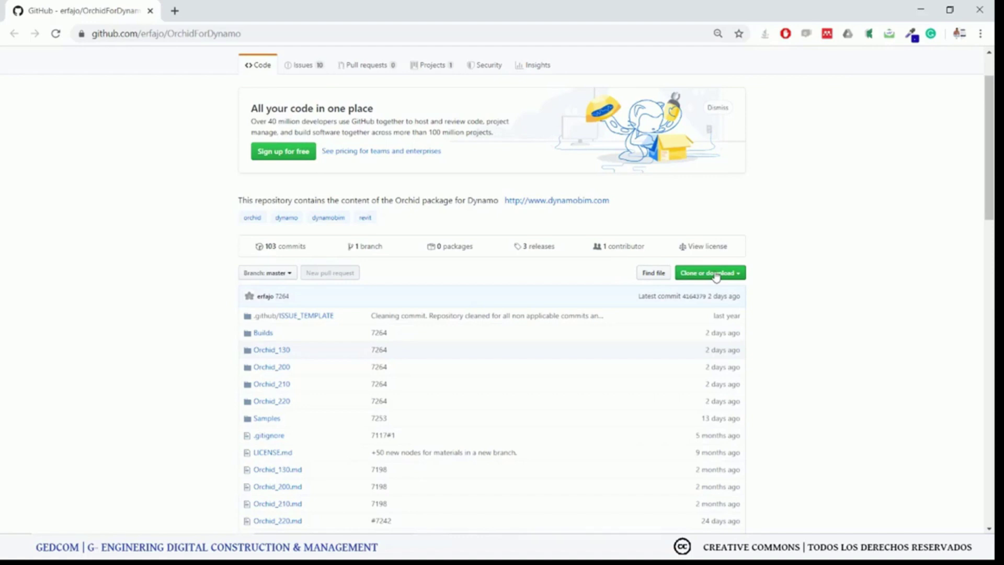
Download the OrchidForDynamo repository as a ZIP and open the downloaded archive.
left_click(717, 276)
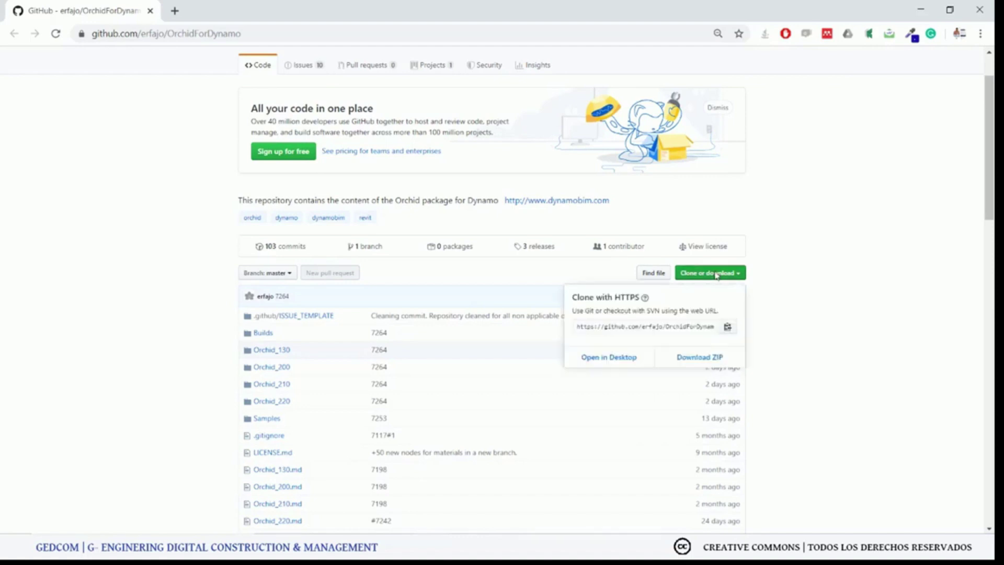
left_click(694, 361)
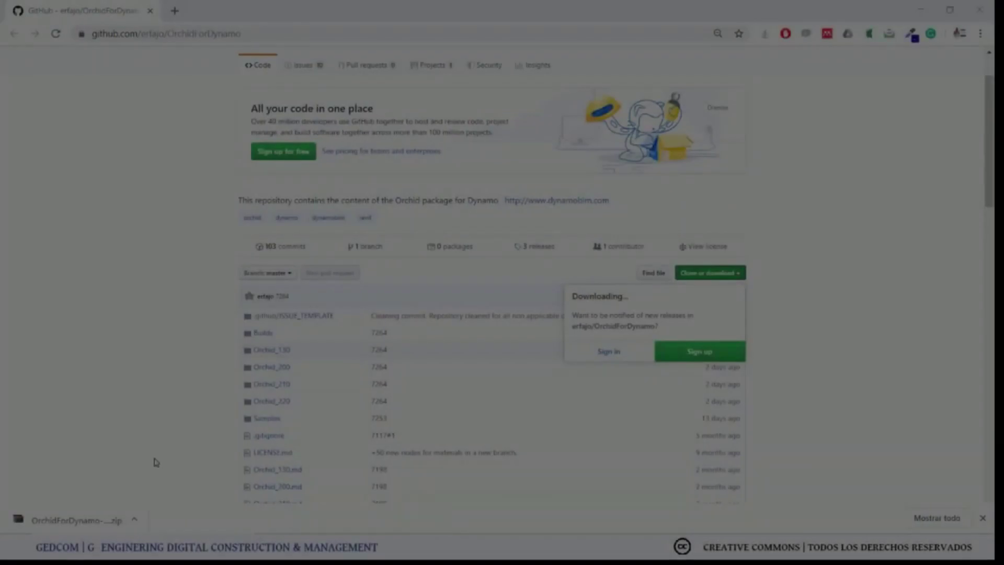
left_click(92, 522)
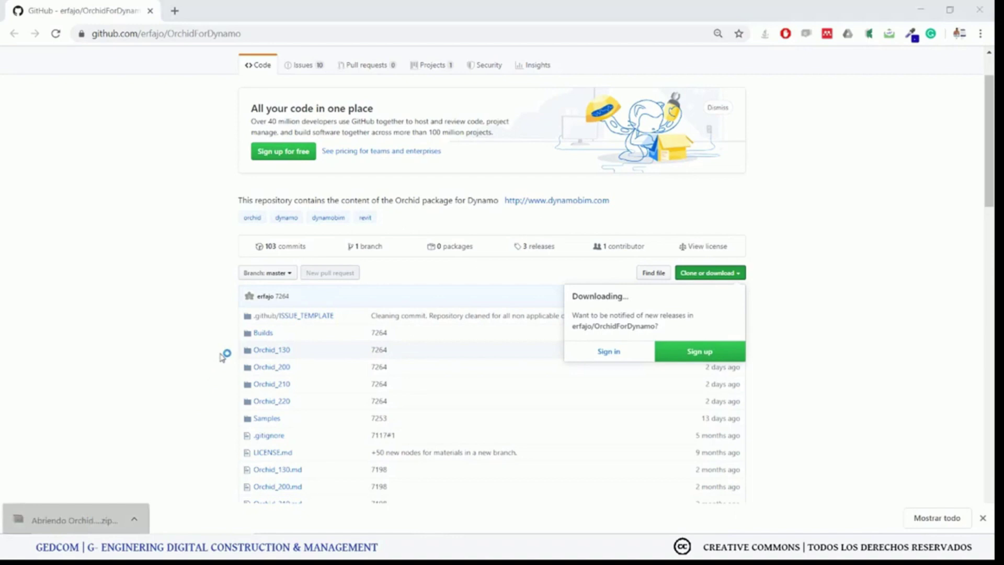
Start extracting the archive, then read Dynamo's version (Core 2.2.1) in Help > About and close it.
left_click(196, 133)
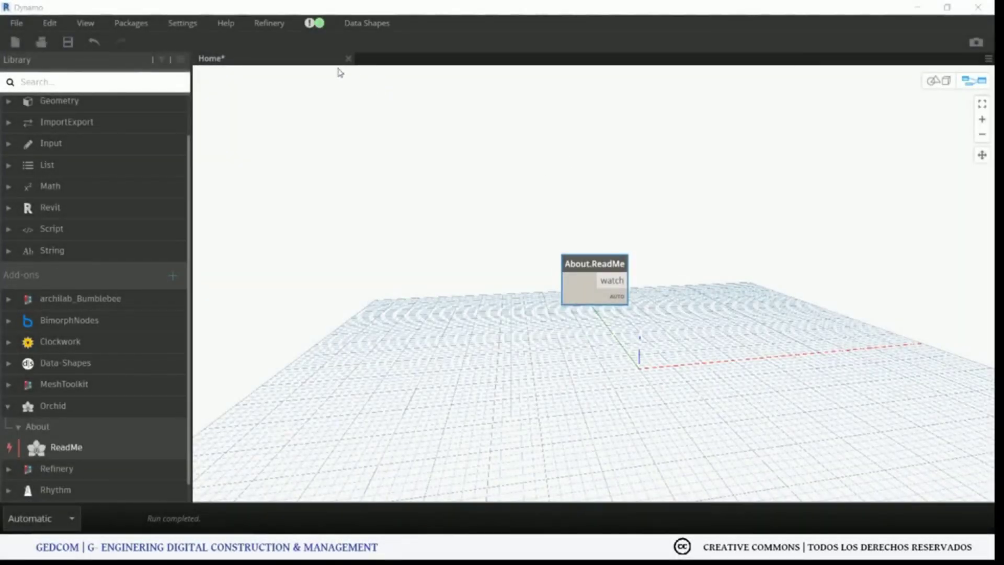
left_click(226, 23)
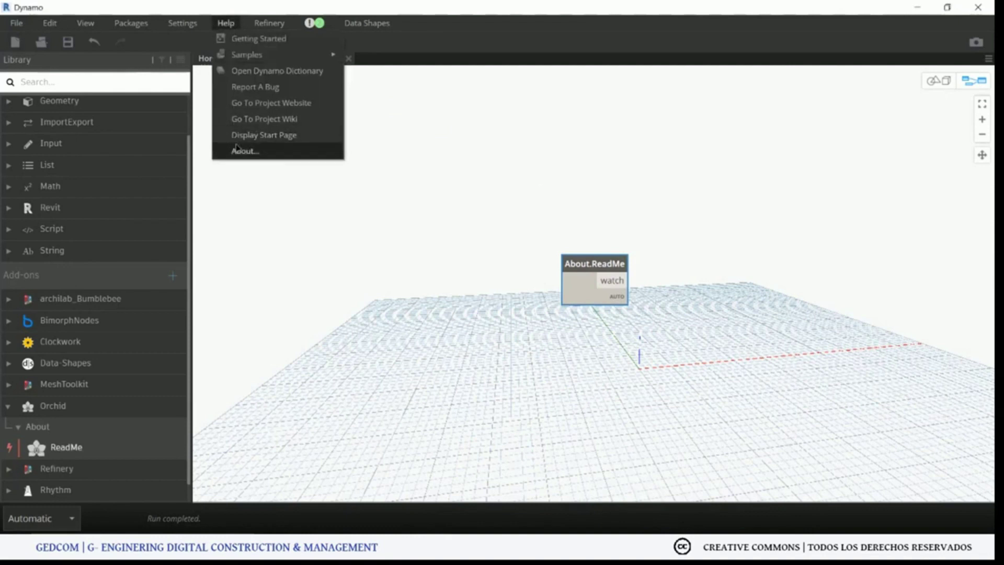
left_click(236, 151)
left_click_drag(418, 159, 433, 92)
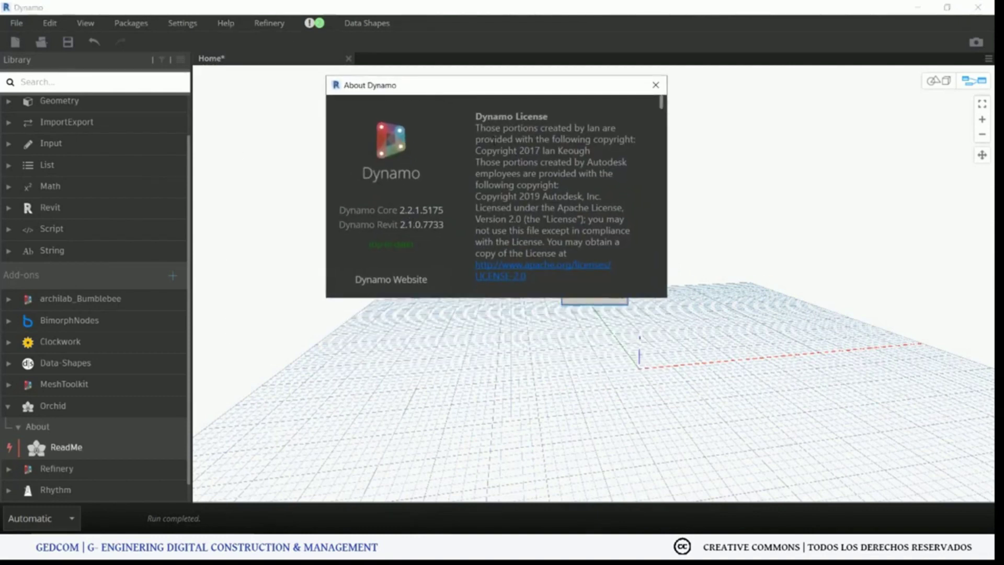
left_click(656, 85)
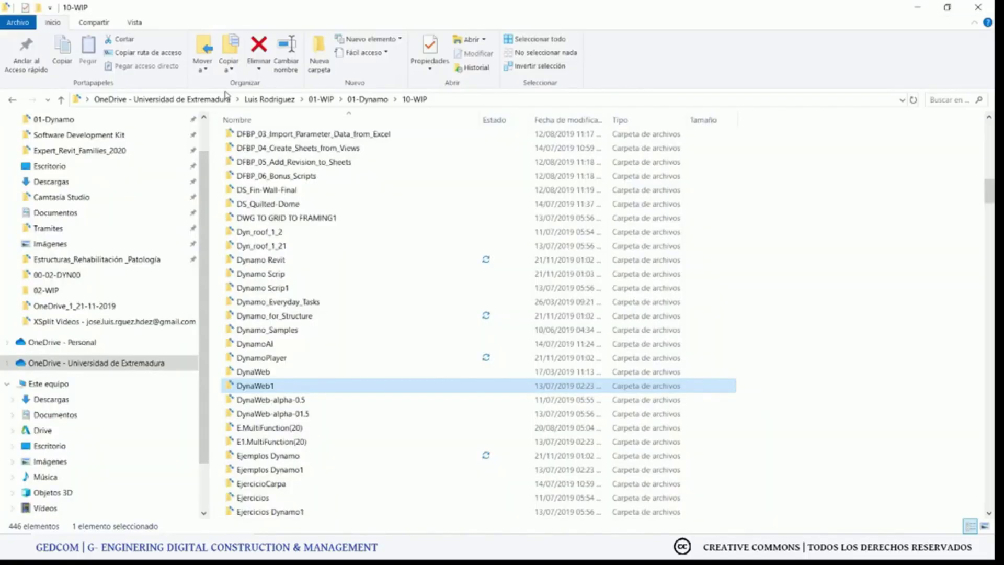
Browse Downloads into OrchidForDynamo-master and its Orchid_220 folder, then return to Dynamo.
left_click(51, 183)
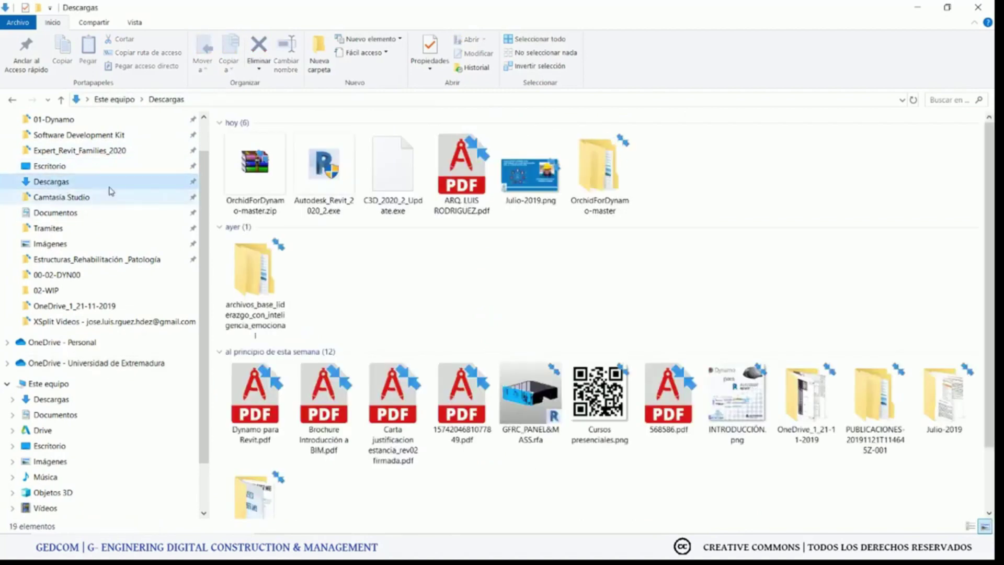
double_click(584, 175)
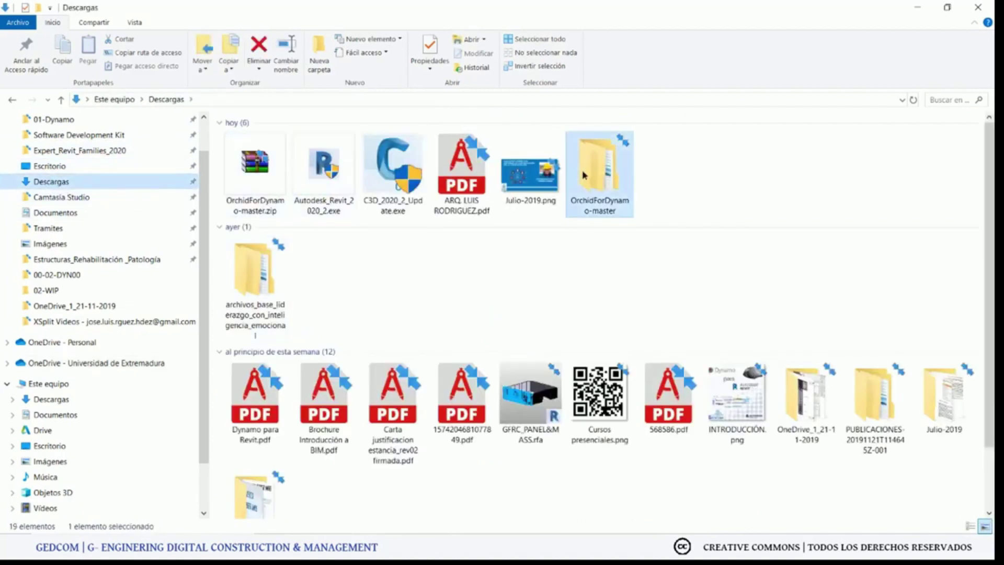
left_click(291, 141)
double_click(292, 141)
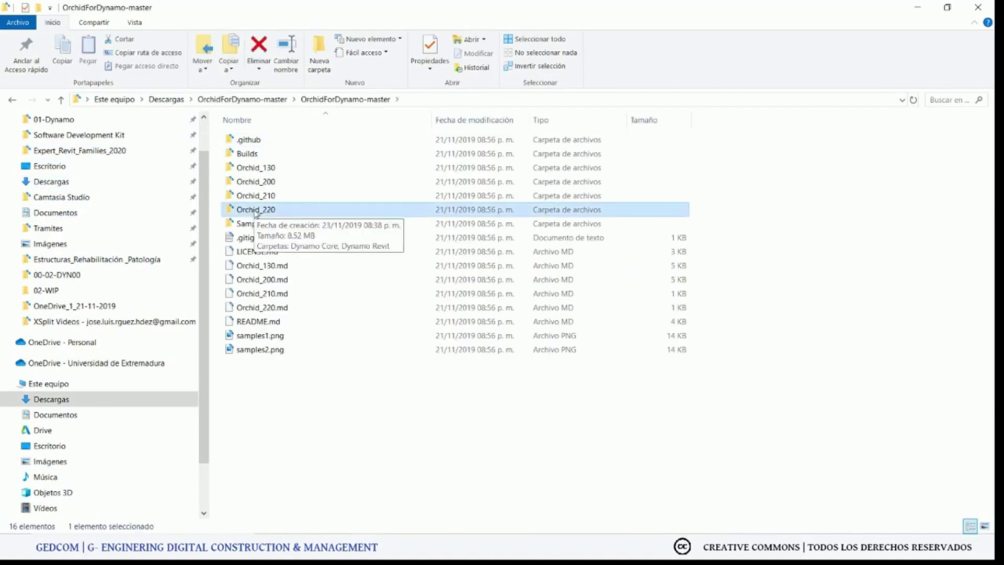
double_click(258, 208)
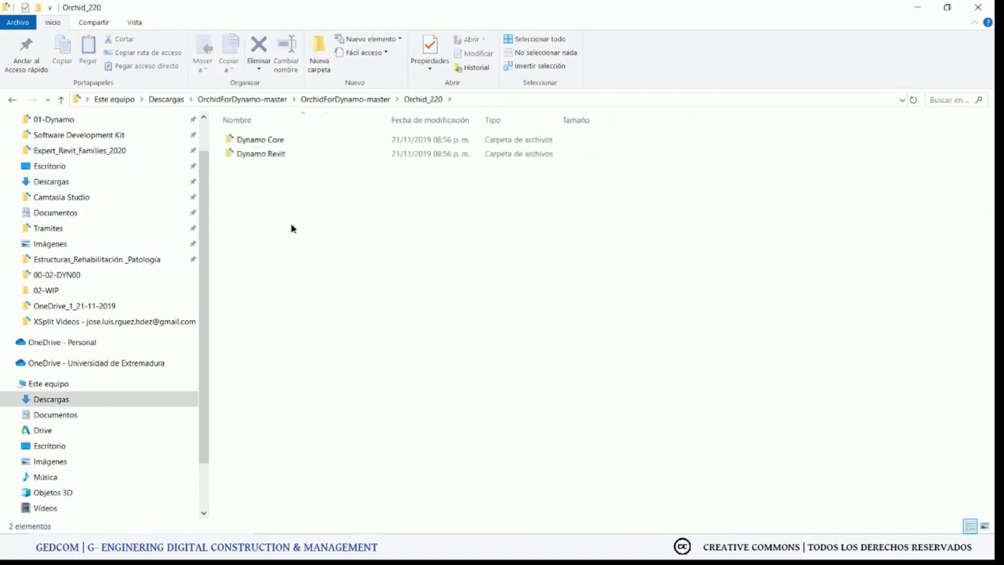
left_click(347, 99)
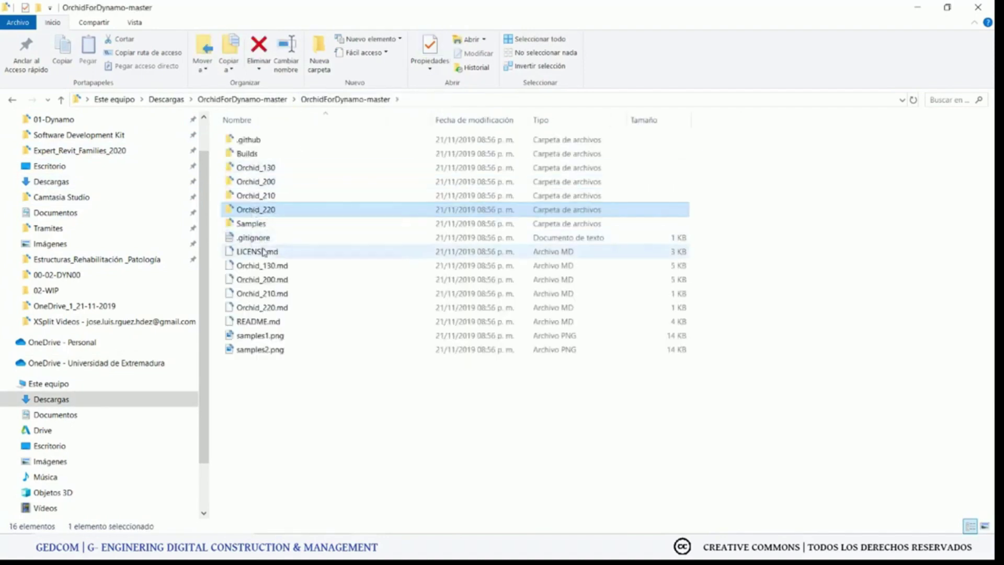
mouse_move(255, 209)
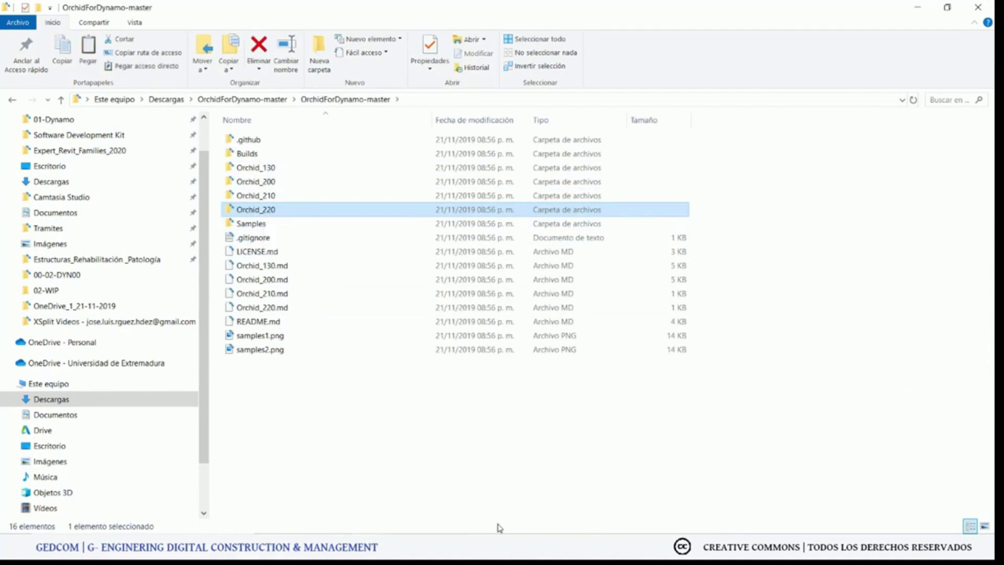
left_click(633, 515)
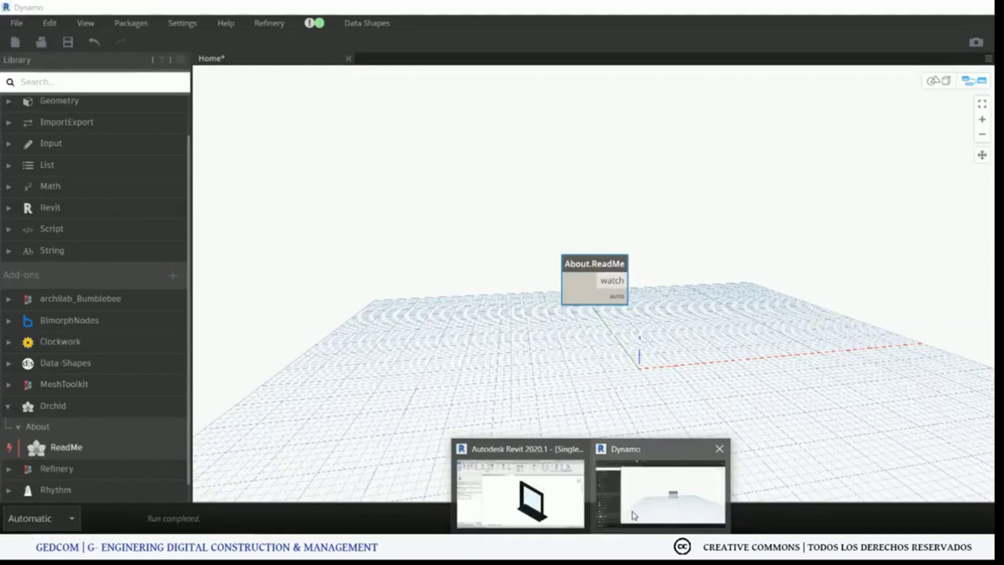
List the installed packages via Manage Packages and show BumbleBee's options menu.
left_click(132, 24)
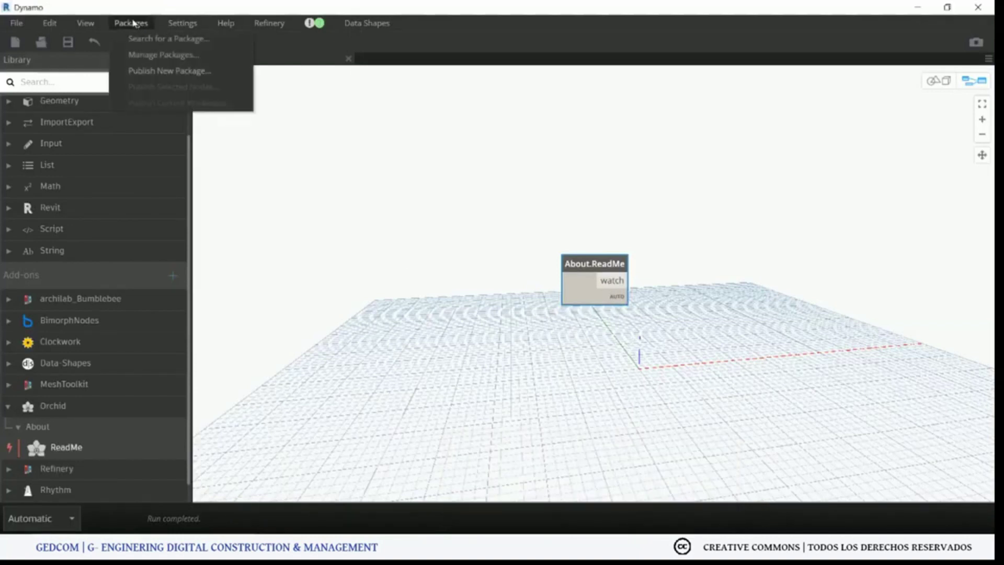
left_click(139, 55)
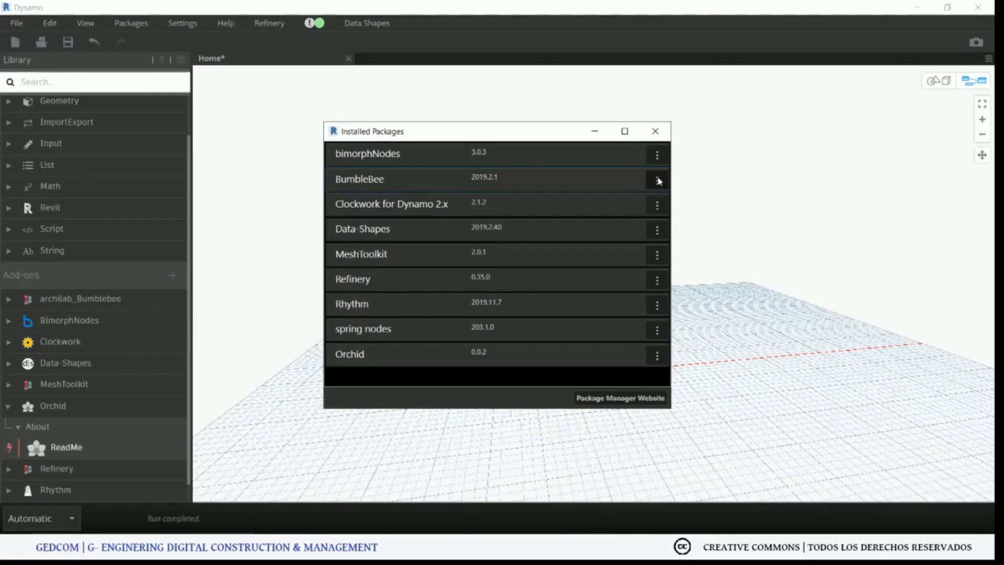
left_click(658, 180)
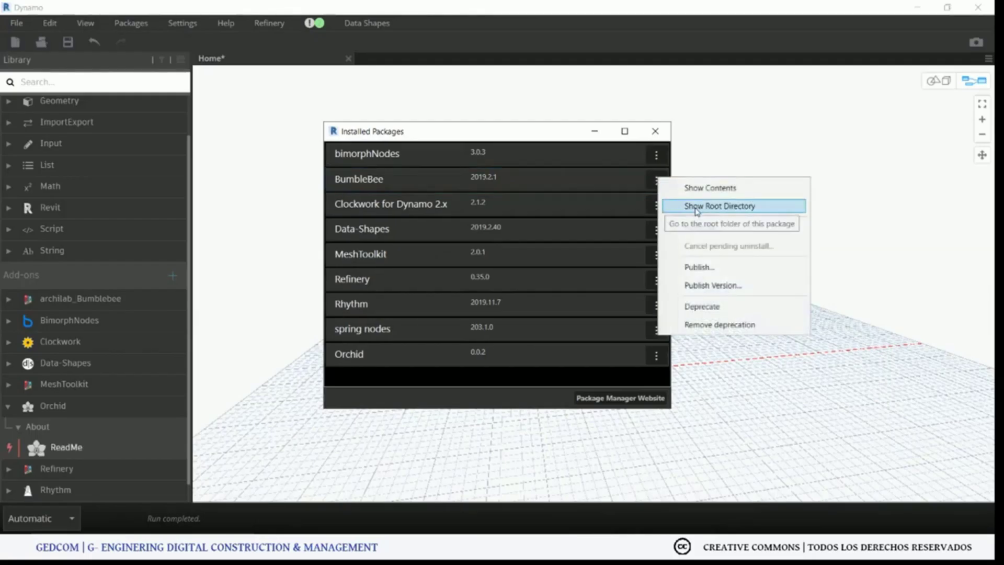
Open BumbleBee's root directory, maximize Explorer, and navigate via packages into the Orchid folder.
left_click(696, 207)
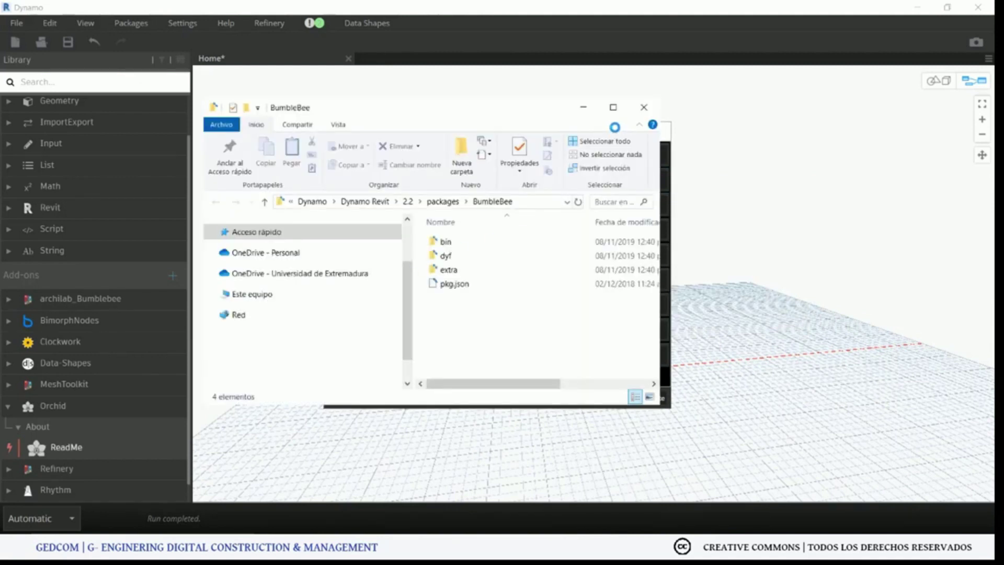
left_click(613, 107)
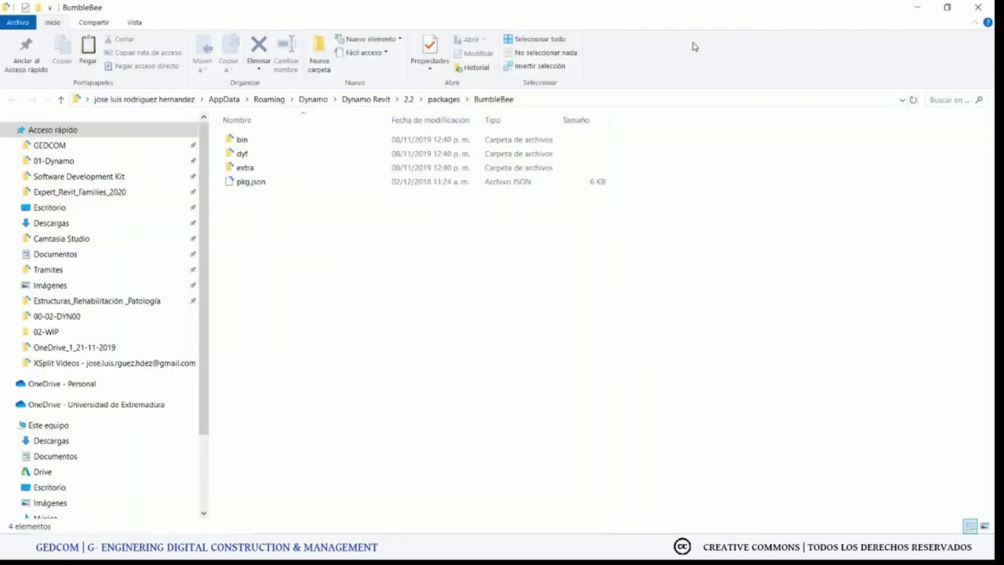
left_click(444, 99)
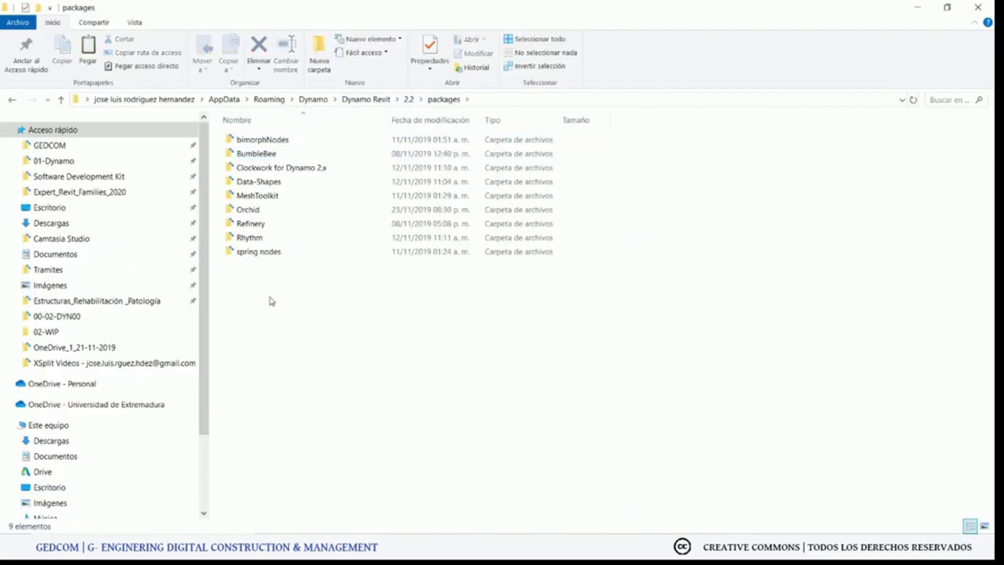
double_click(240, 210)
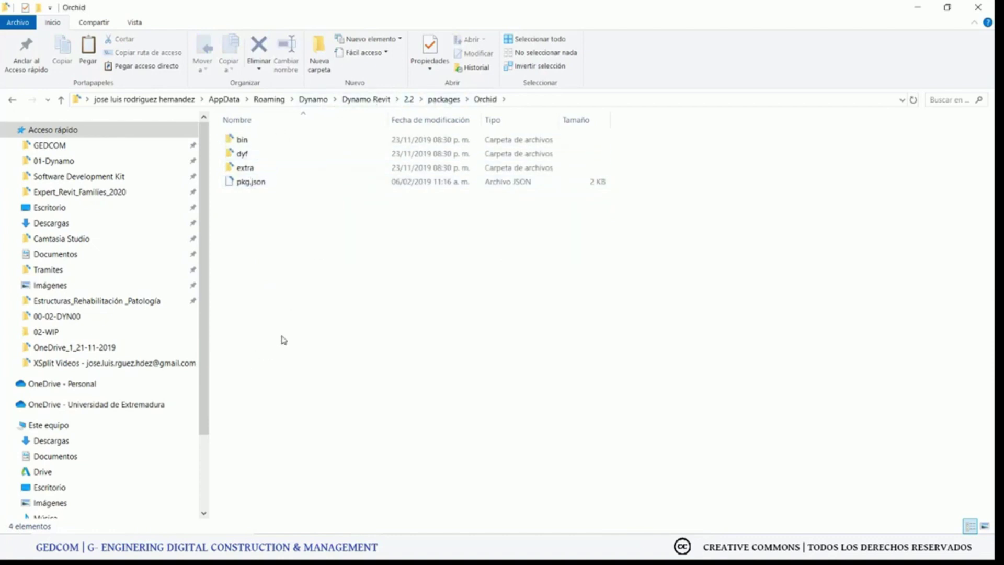
Paste the Orchid_220 folder there, then open its Dynamo Revit subfolder and select its contents.
key("ctrl+v")
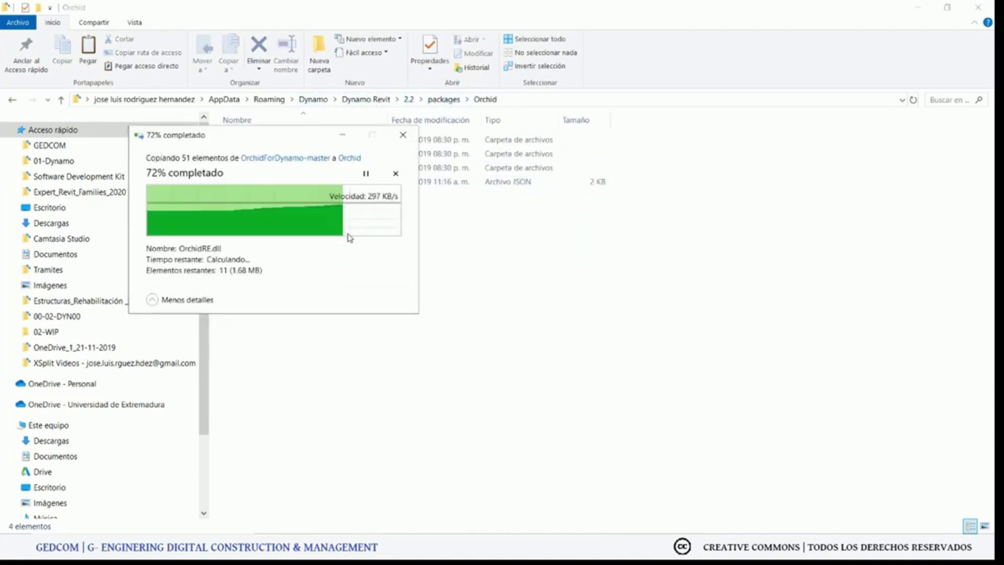
double_click(282, 181)
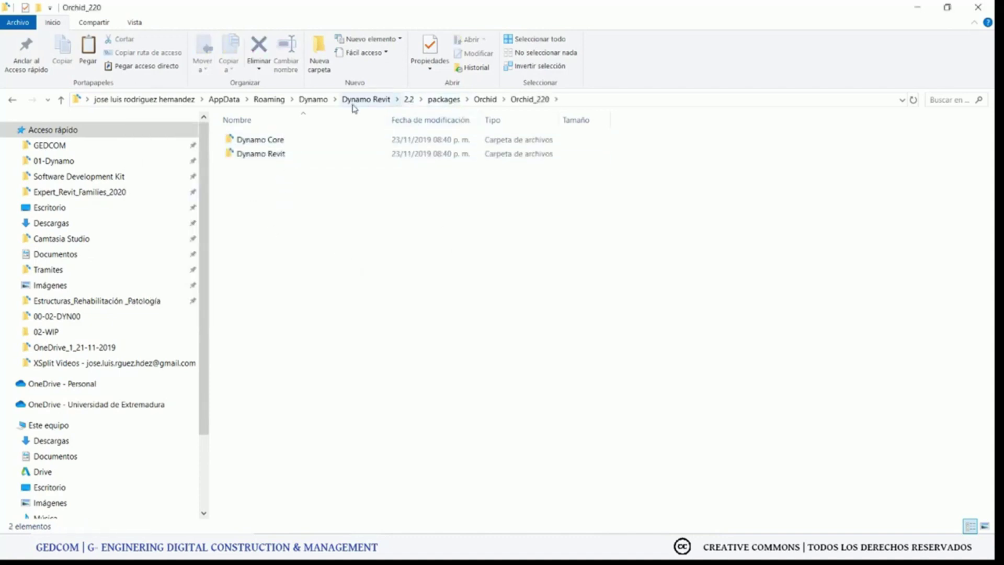
double_click(259, 154)
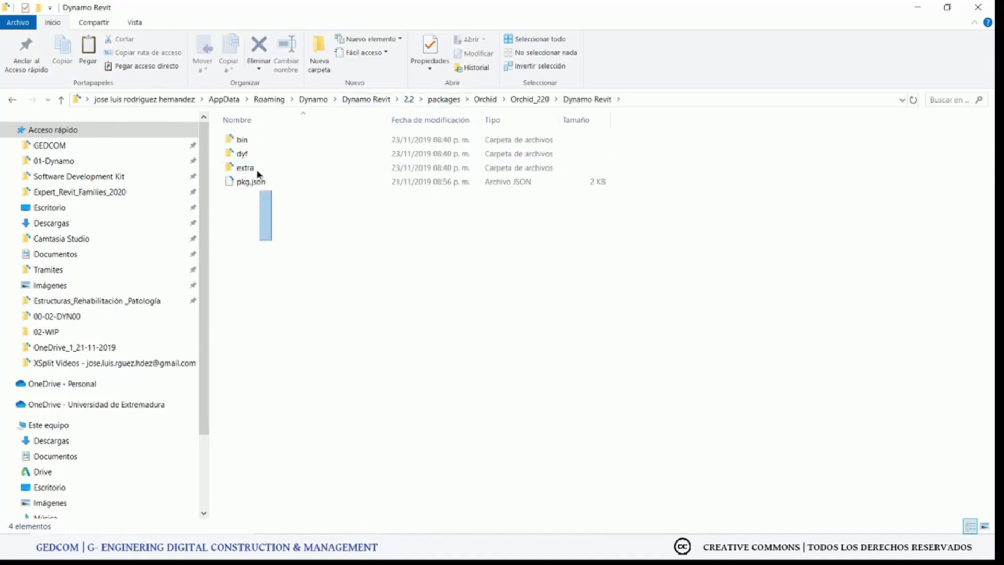
left_click_drag(257, 174, 265, 143)
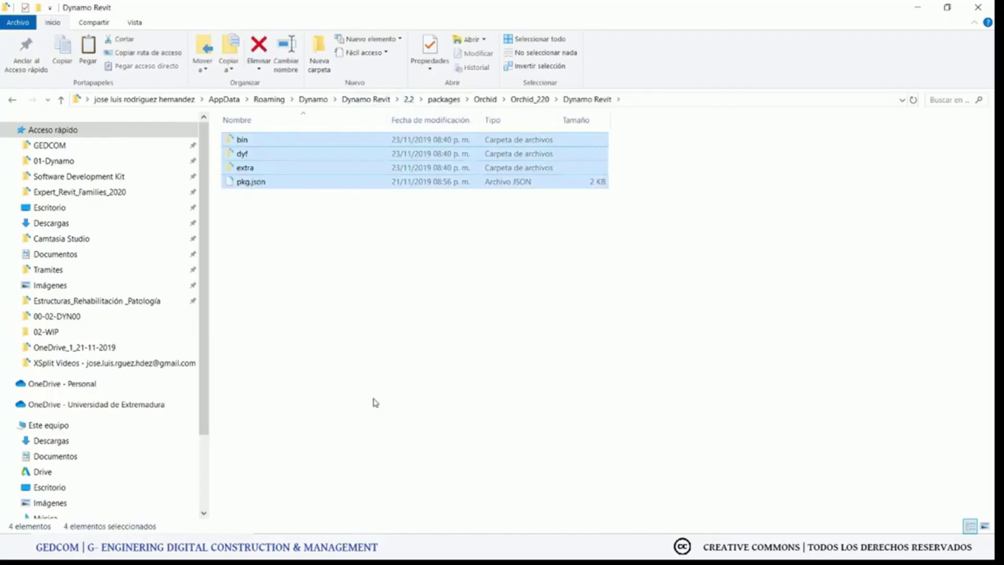
mouse_move(730, 482)
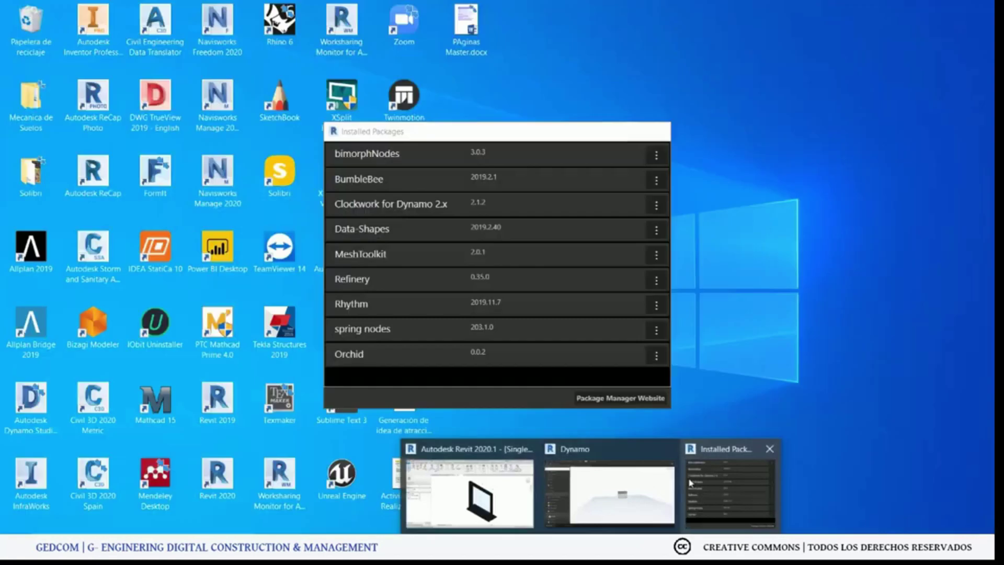
Close the Installed Packages window and exit Dynamo without saving.
left_click(768, 450)
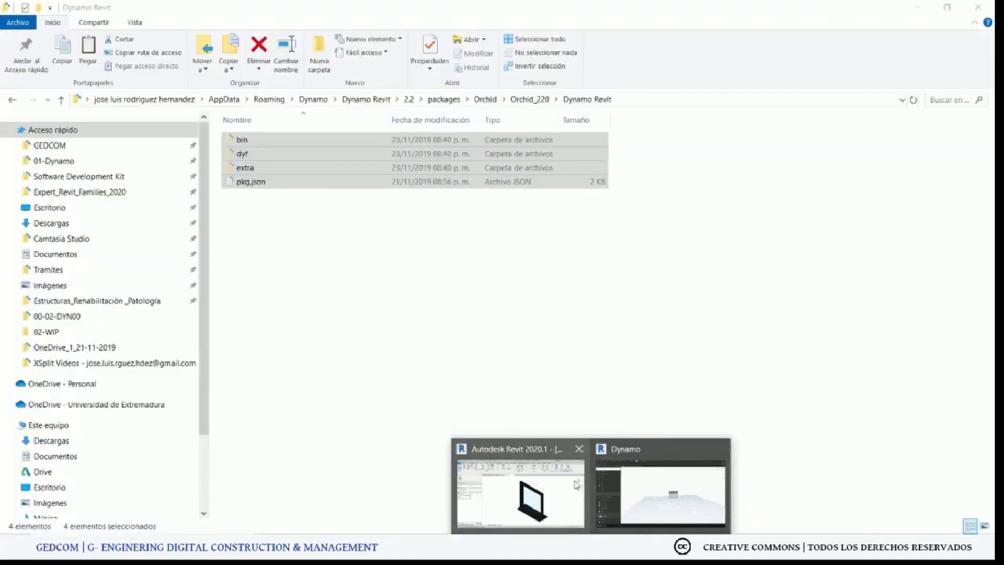
left_click(647, 476)
left_click(515, 307)
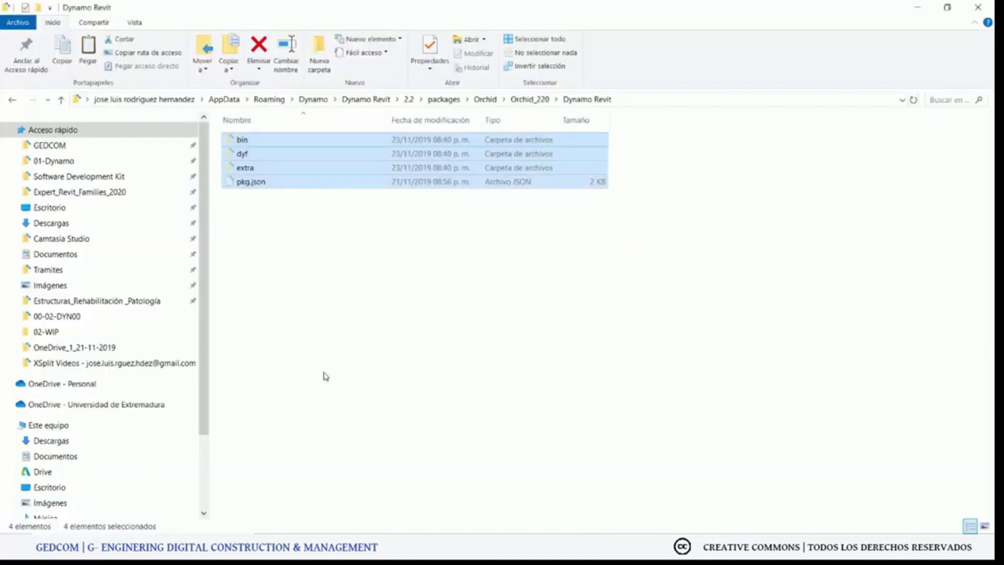
Paste bin, dyf, extra and pkg.json into the Orchid folder, replacing the existing pkg.json.
left_click(524, 99)
left_click(324, 294)
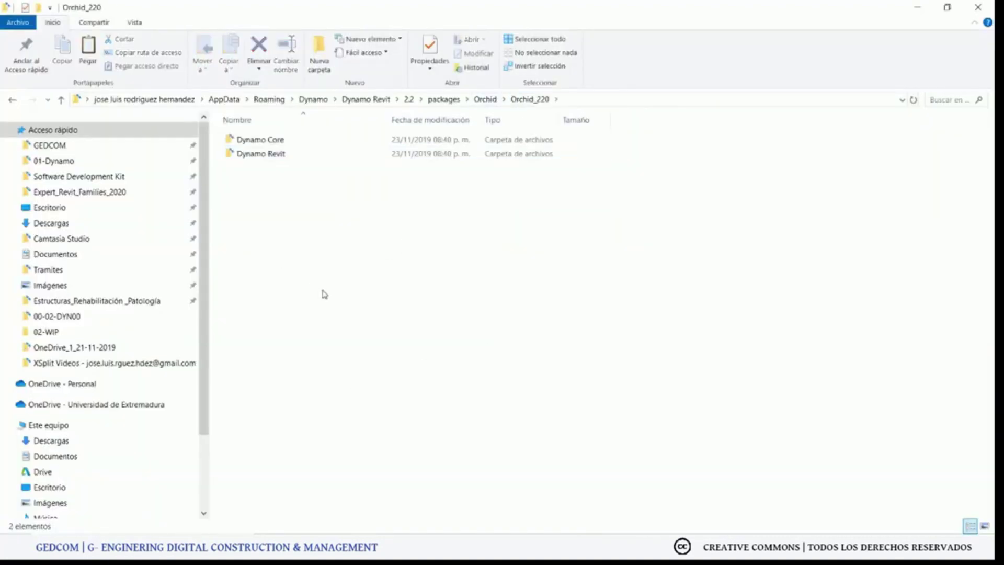
left_click(485, 100)
key("ctrl+v")
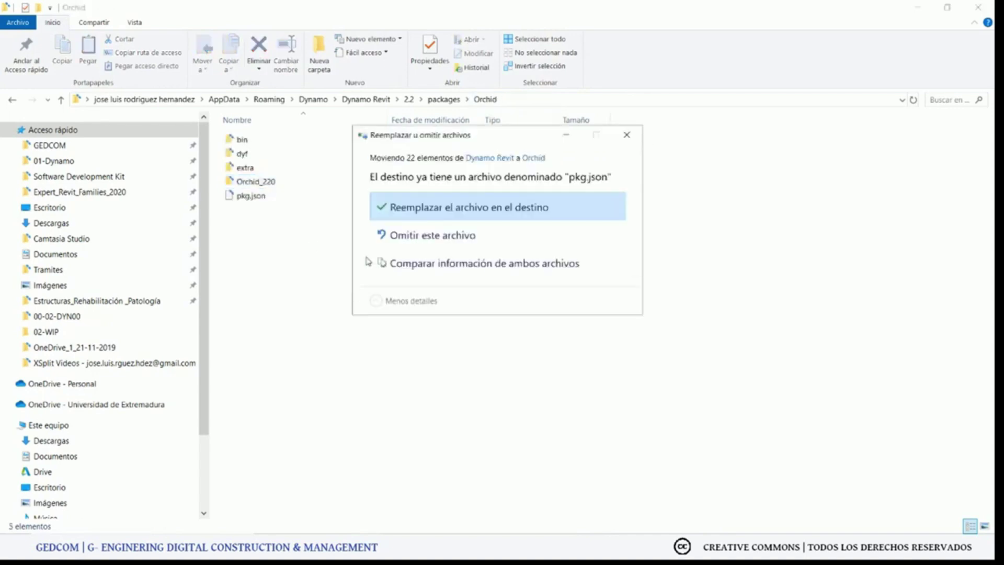
left_click(450, 211)
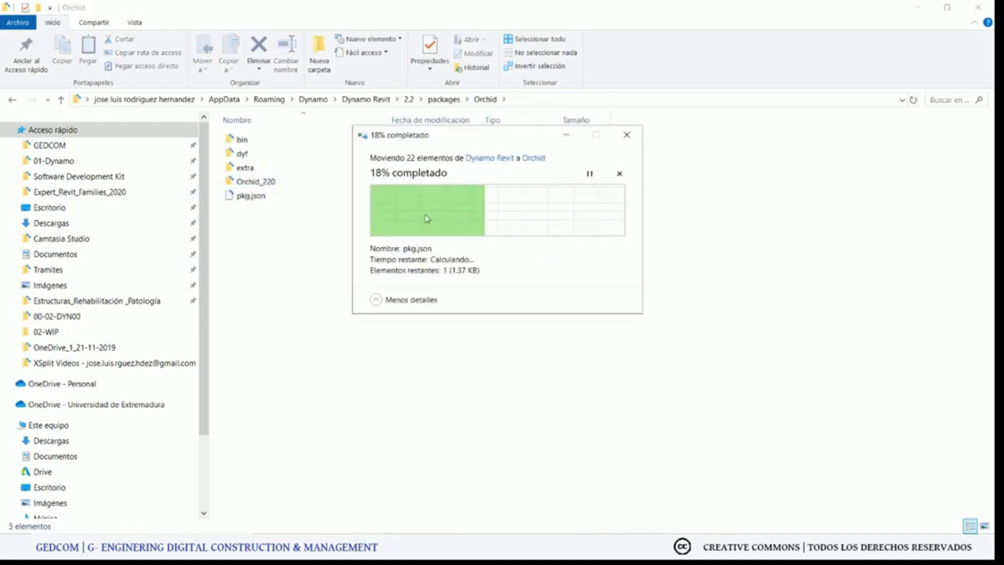
double_click(253, 183)
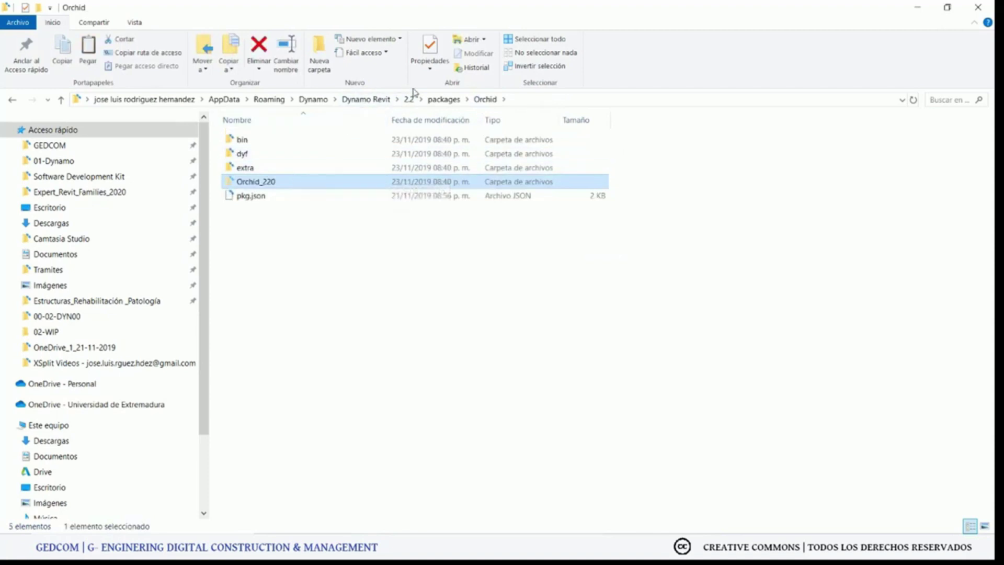
Browse to Dynamo Core's 2.2 packages folder and into Orchid_220's Dynamo Core subfolder.
left_click(313, 100)
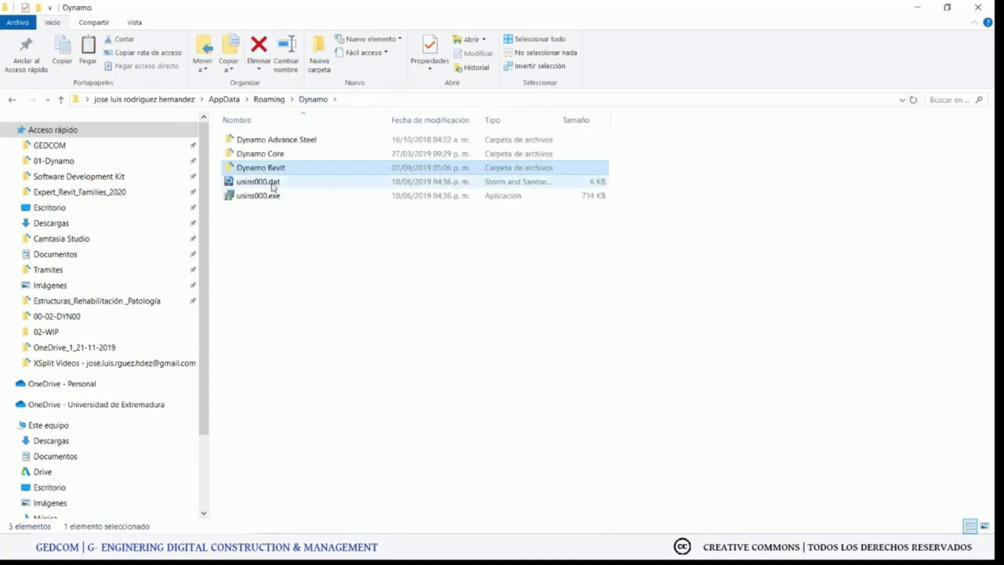
double_click(263, 155)
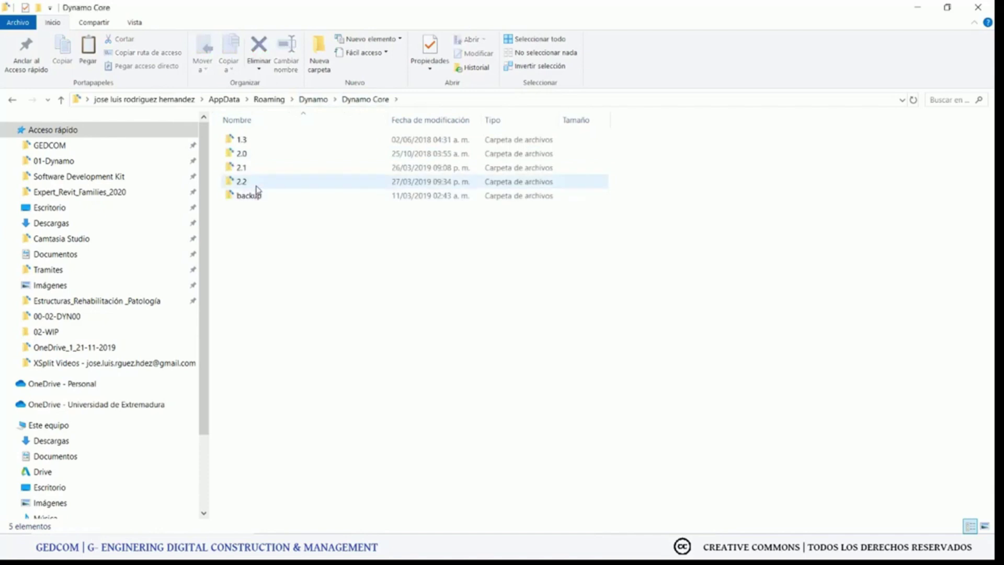
double_click(255, 194)
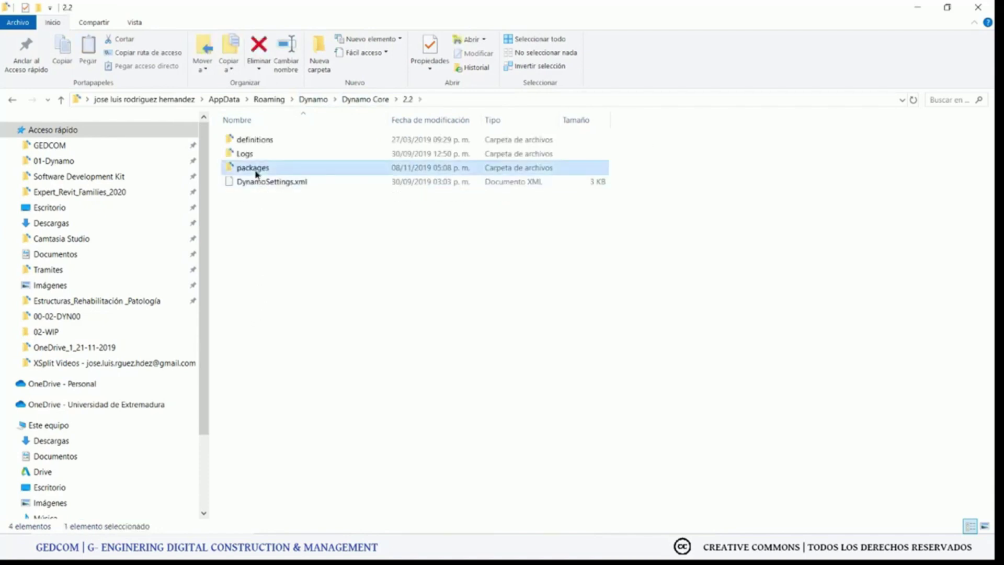
double_click(253, 167)
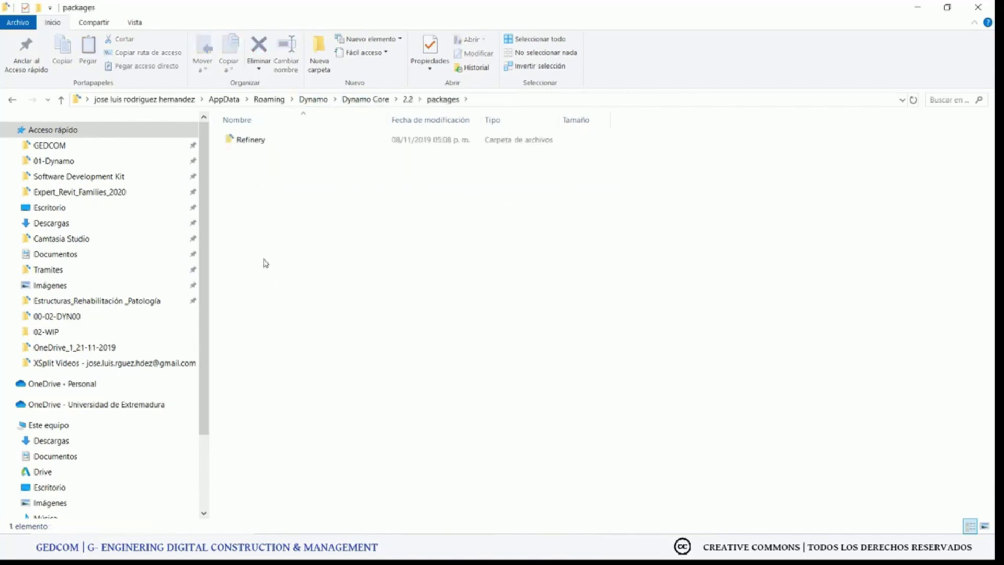
double_click(273, 140)
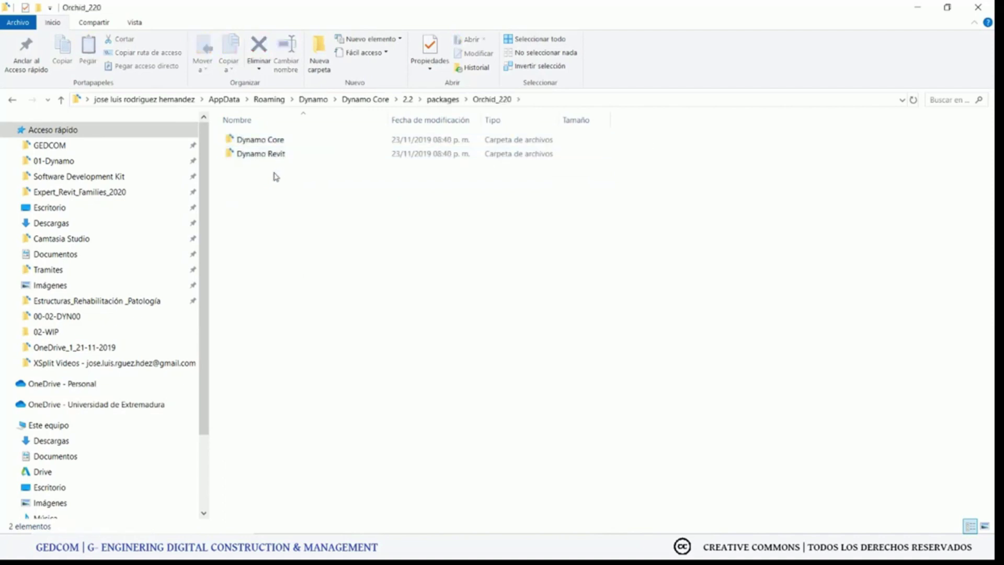
double_click(271, 140)
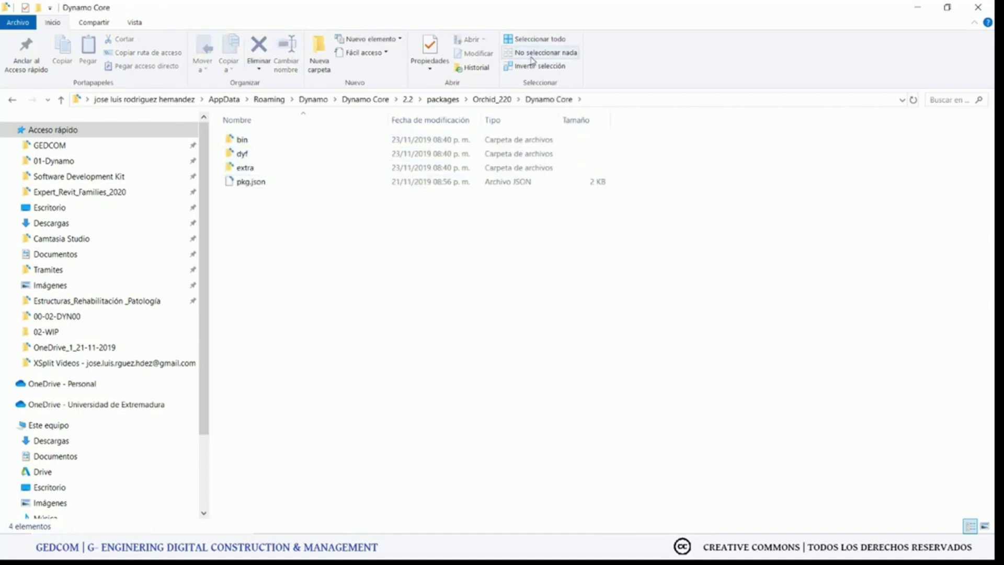
Rename Orchid_220's Dynamo Core folder to Orchid and delete the leftover Orchid_220 folder.
left_click(496, 99)
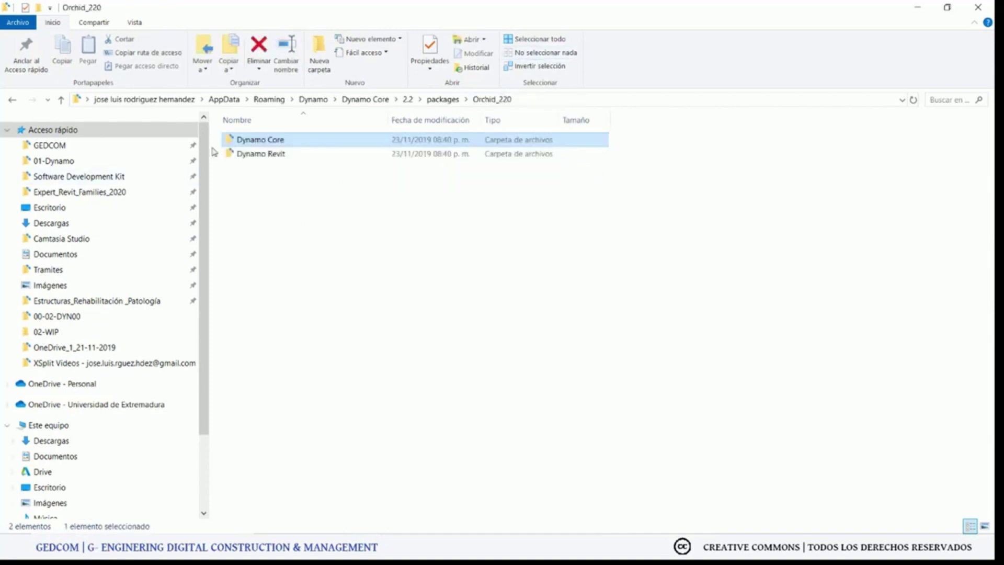
left_click(263, 141)
type("Orchid")
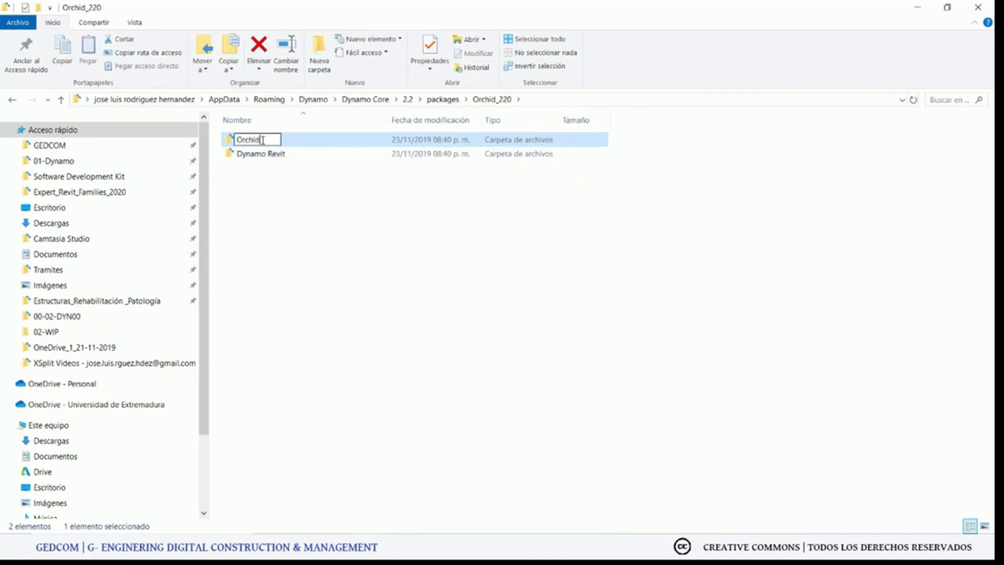
key("Return")
key("alt+Up")
key("Delete")
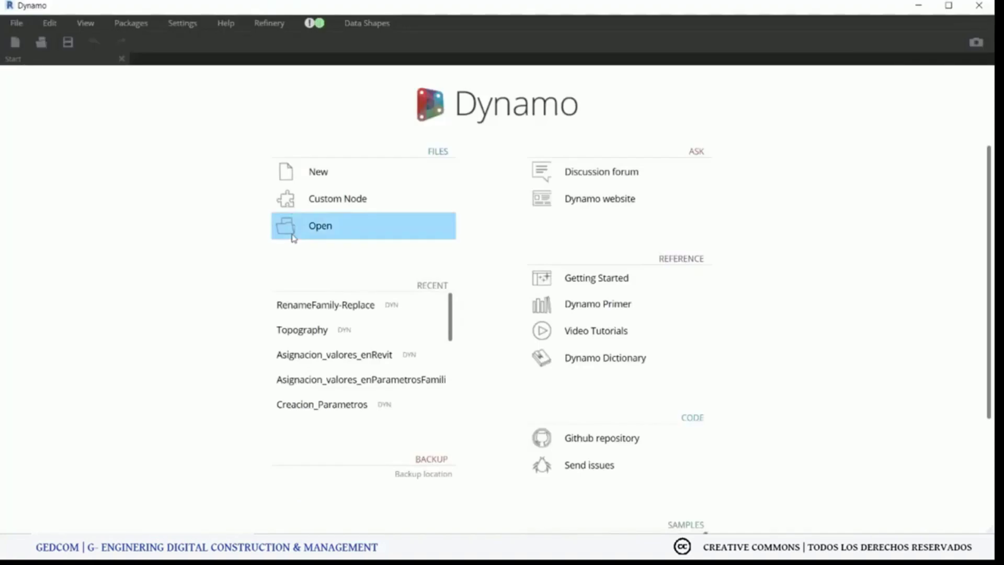
Start a new workspace and check the Orchid > RevitProject > Document nodes, then collapse Orchid.
left_click(314, 168)
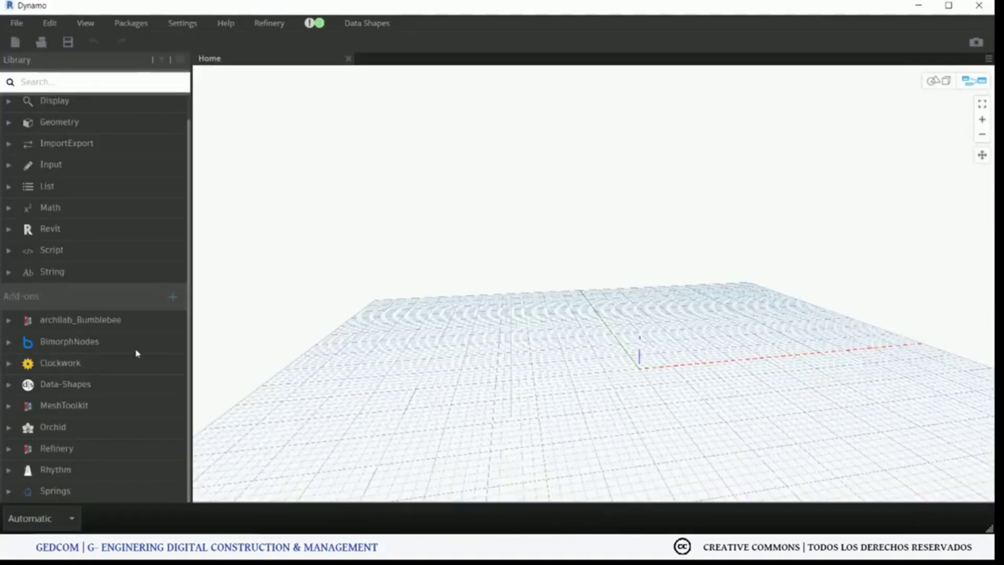
left_click(81, 423)
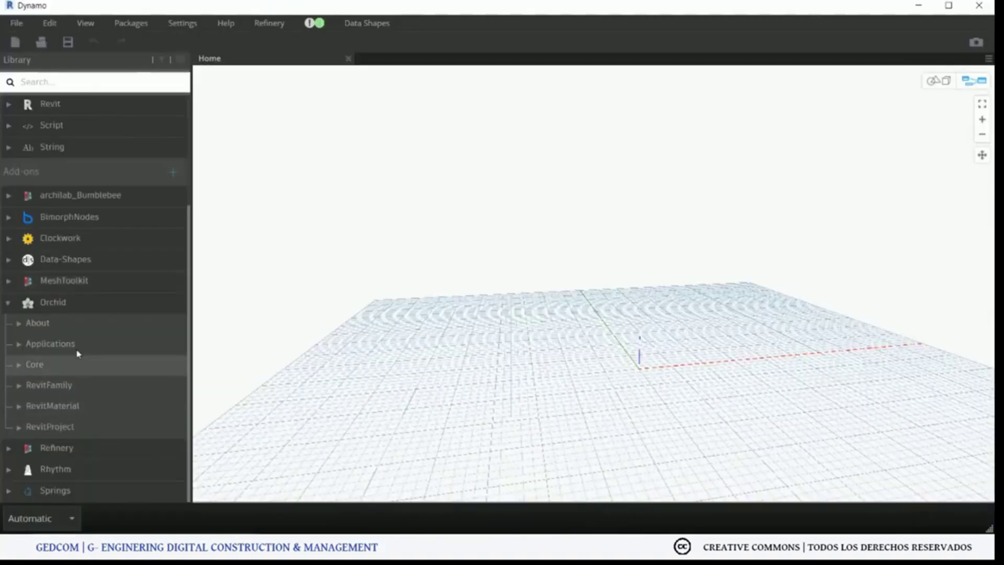
left_click(66, 429)
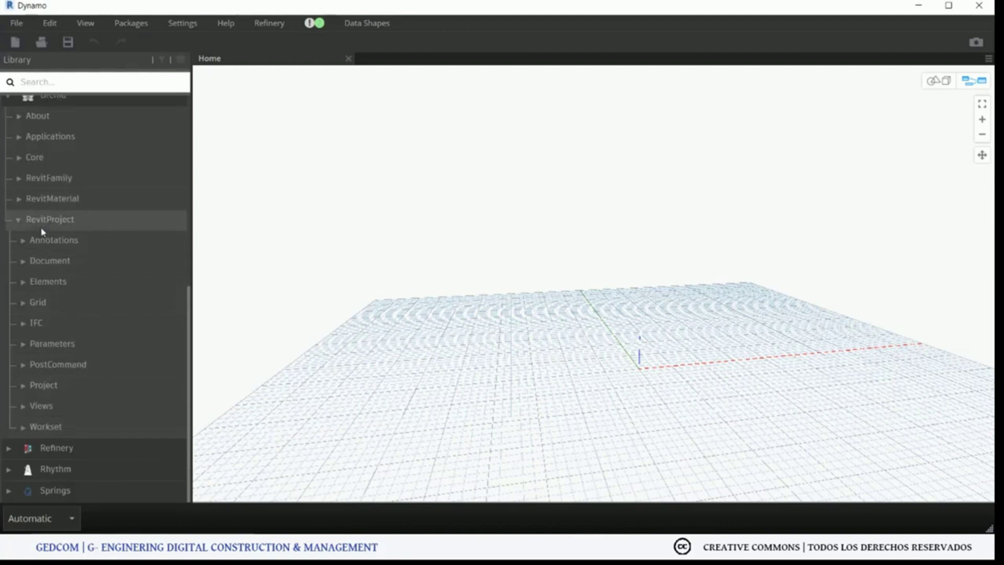
left_click(50, 261)
scroll(81, 331, "down", 5)
scroll(77, 320, "up", 4)
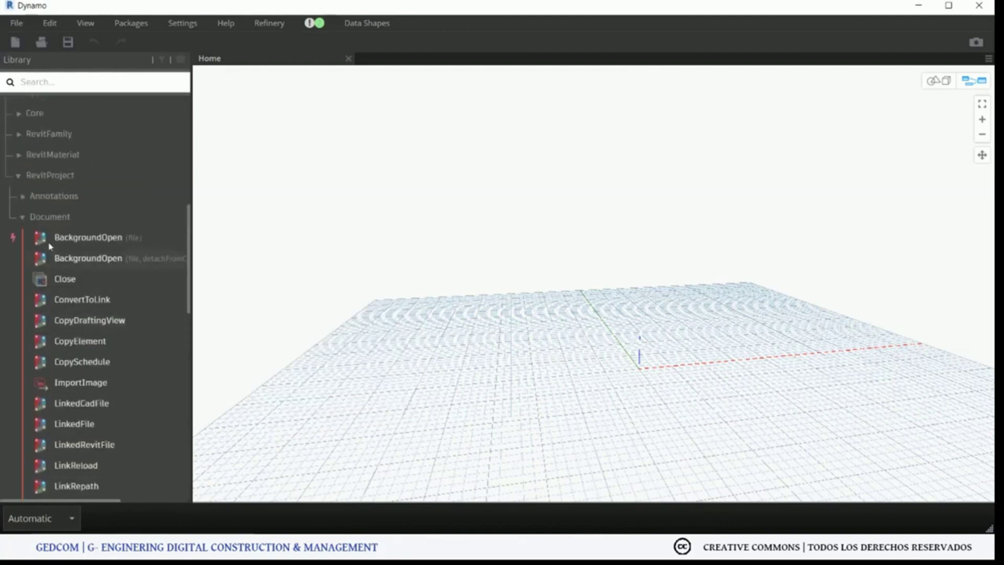
scroll(50, 246, "up", 2)
scroll(37, 246, "up", 3)
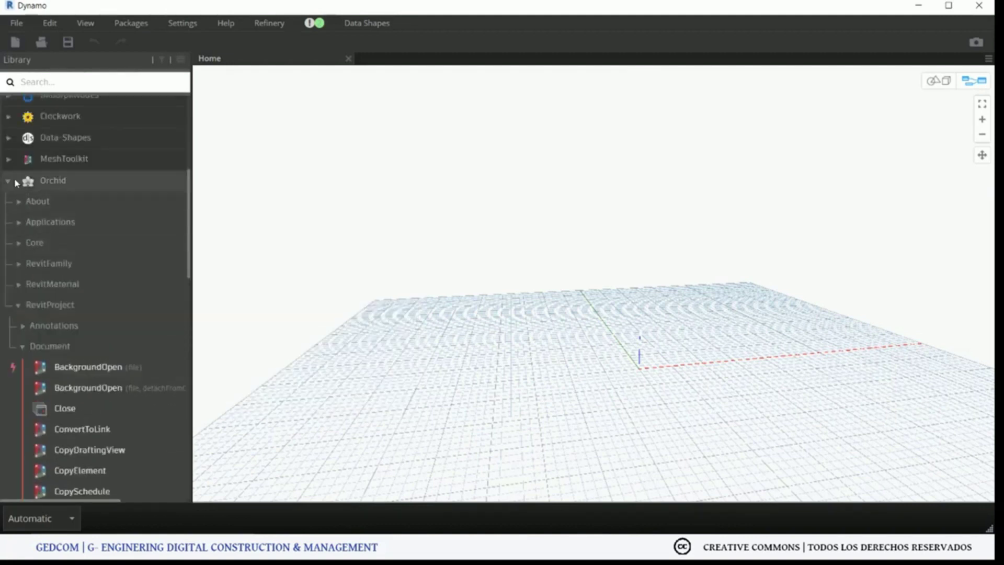
left_click(8, 180)
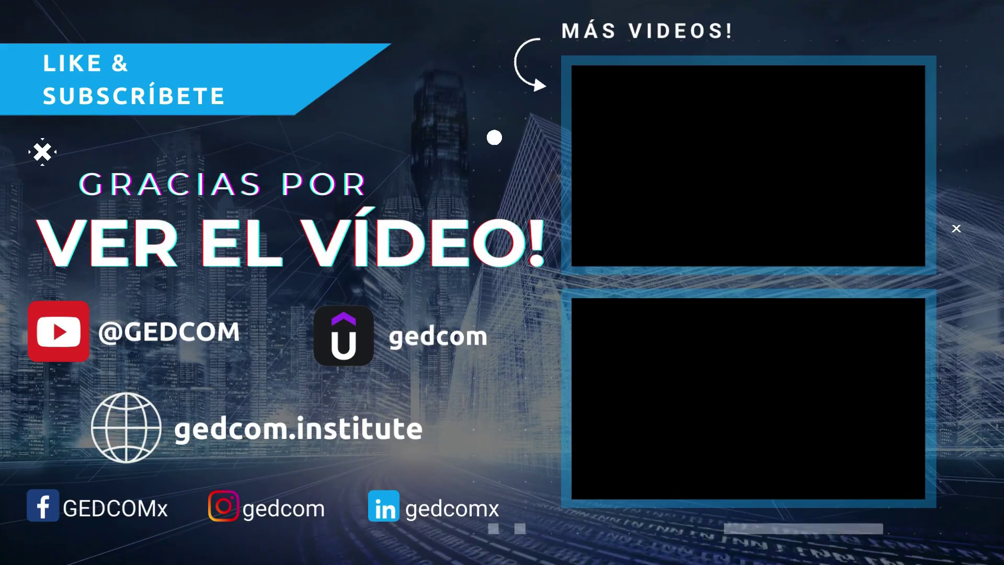